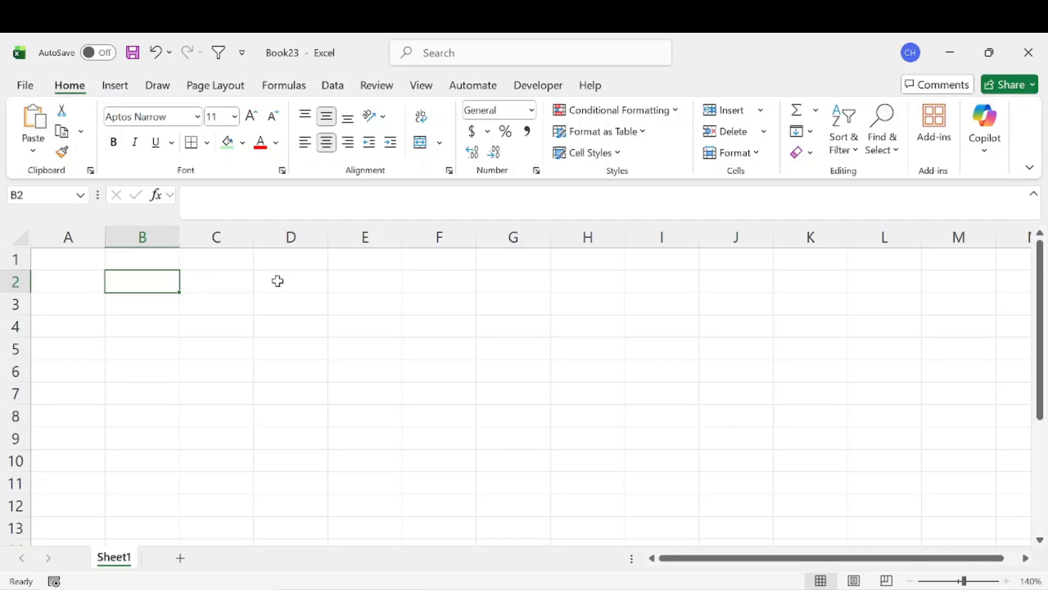
- Enter =RAND() in cell B2 and fill the formula down to B10
{"action": "type", "text": "=rand"}
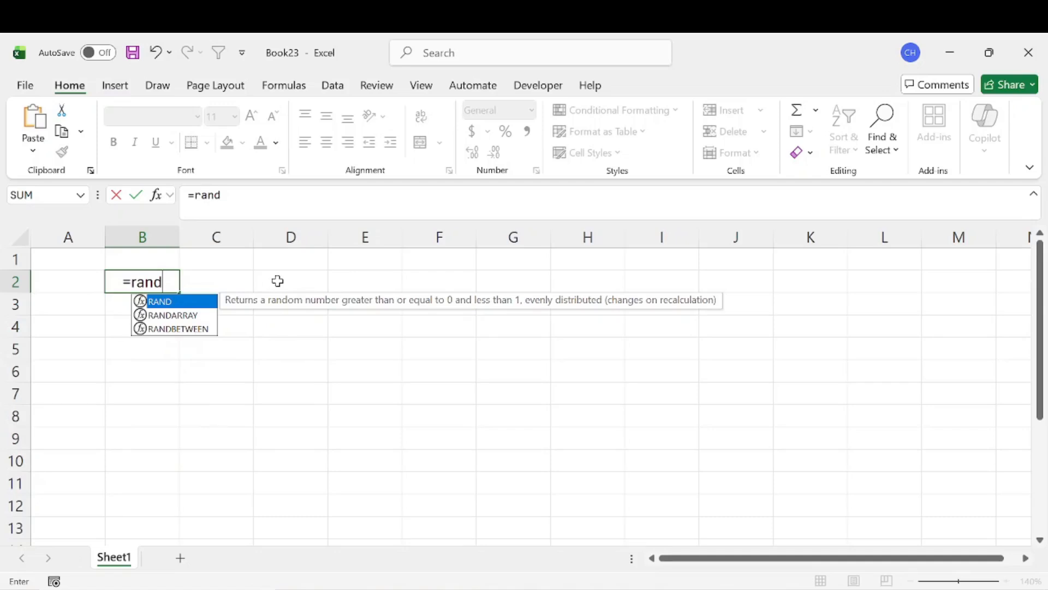
{"action": "key", "text": "Tab"}
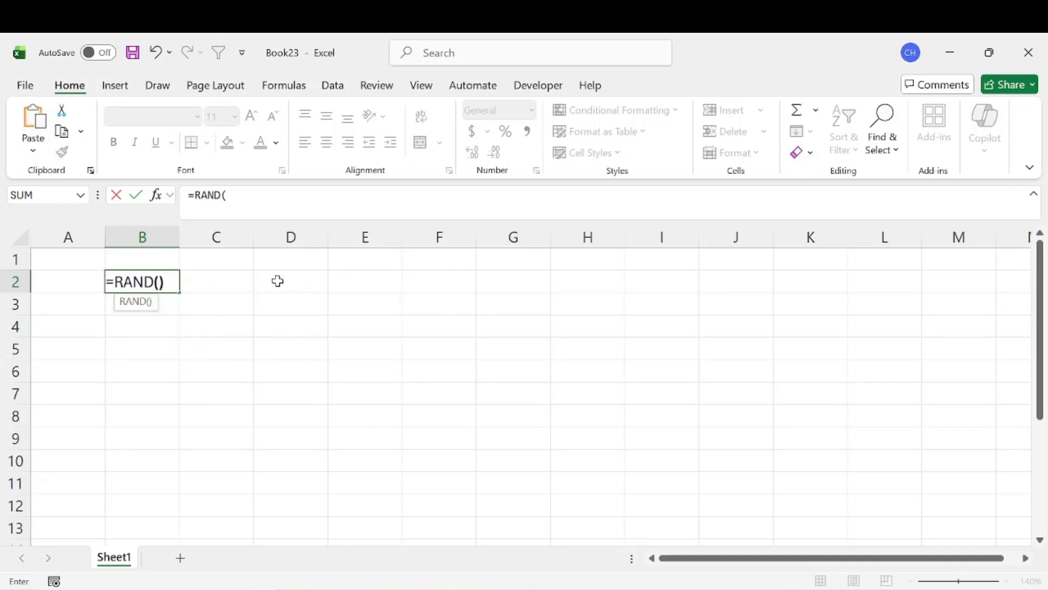
{"action": "type", "text": ")"}
{"action": "key", "text": "Return"}
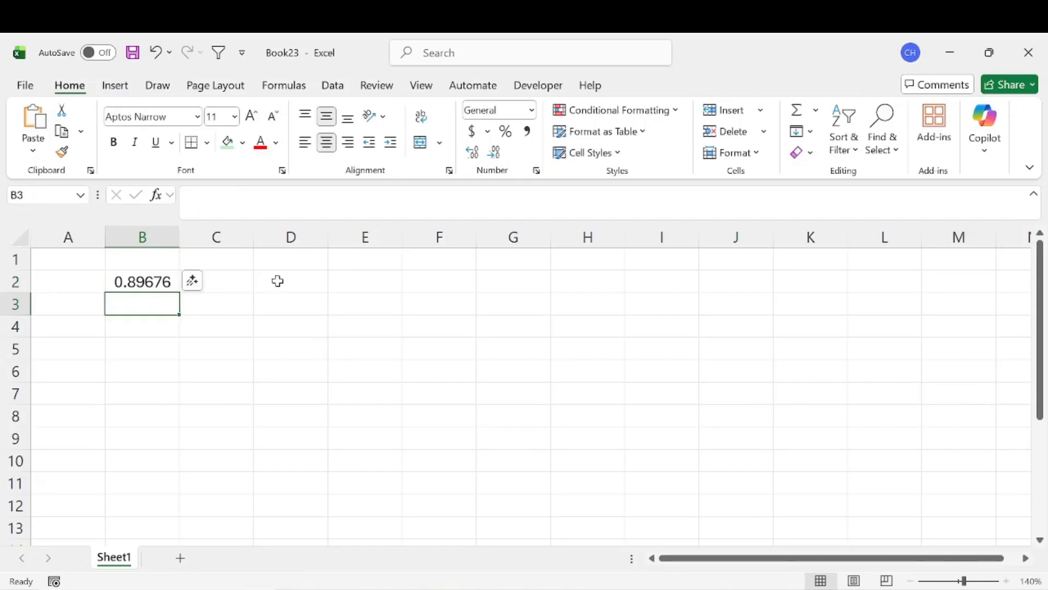
{"action": "left_click", "coordinate": [130, 284]}
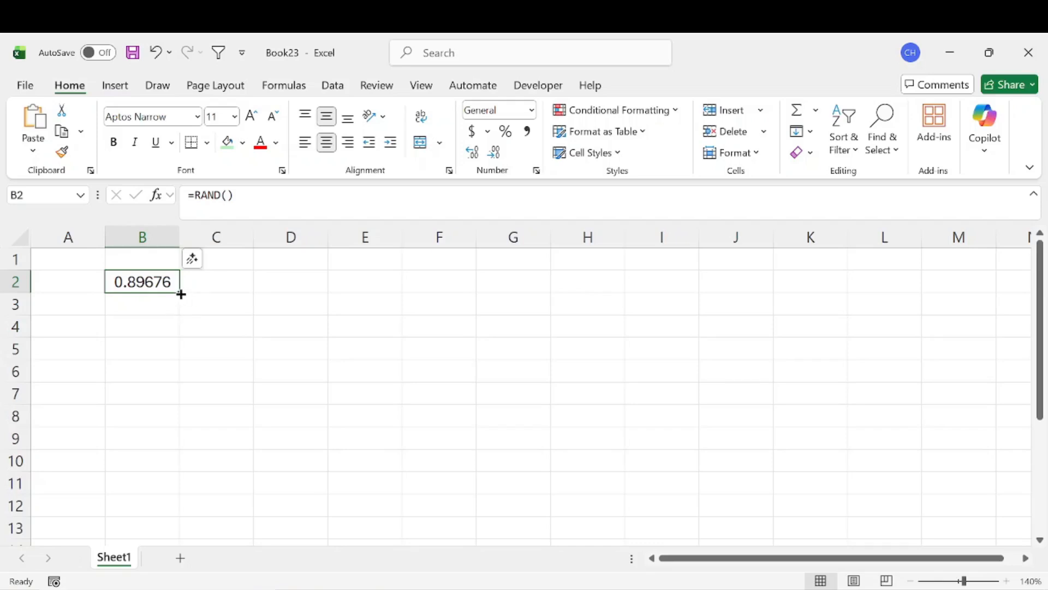
{"action": "left_click_drag", "start_coordinate": [180, 294], "coordinate": [181, 470]}
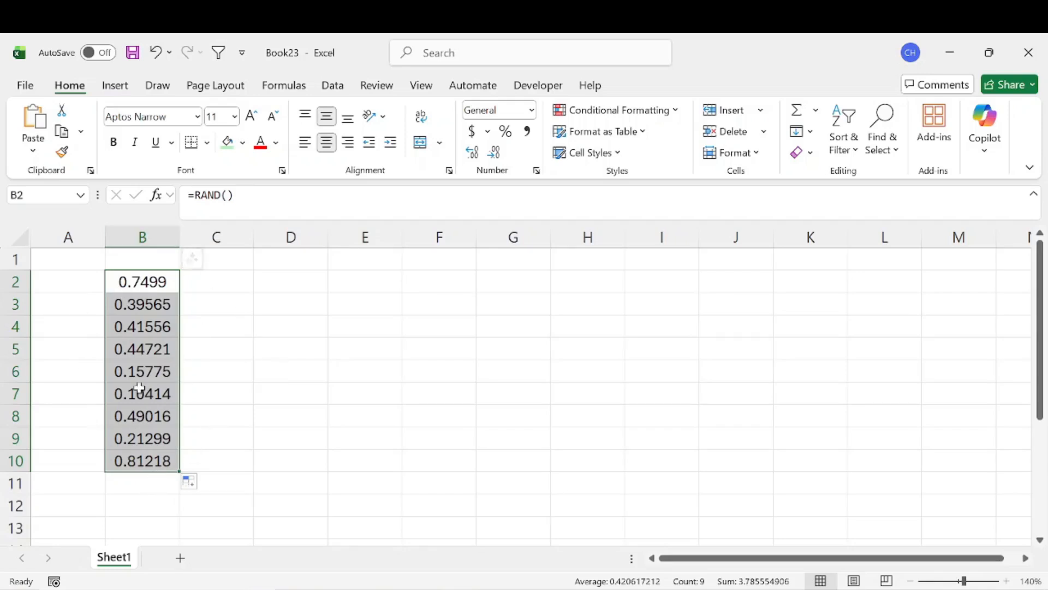
- Recalculate the sheet by confirming cells without changing their contents to watch the random numbers in B2:B10
{"action": "left_click", "coordinate": [221, 348]}
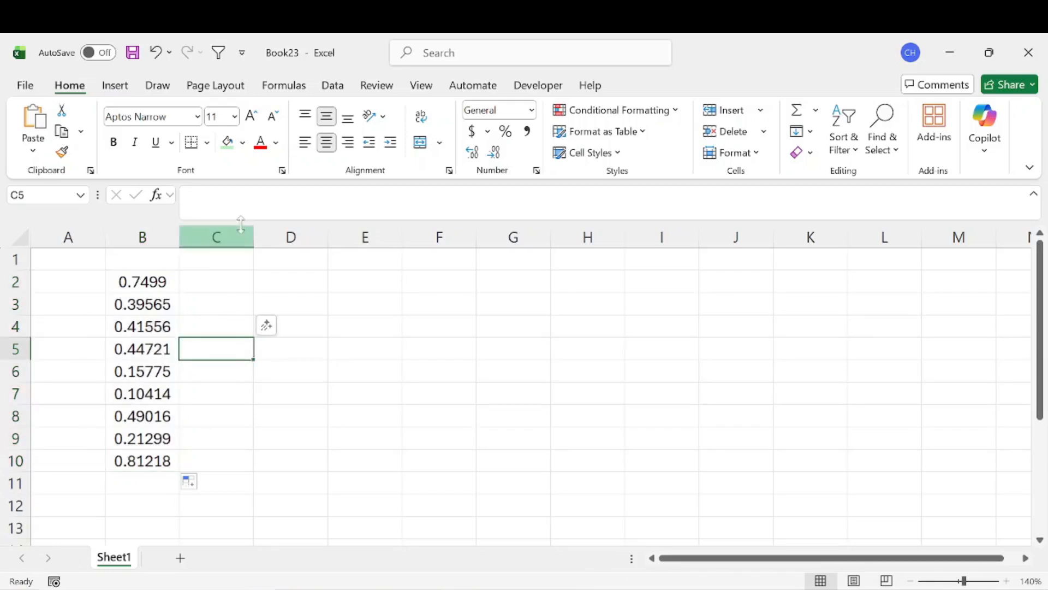
{"action": "key", "text": "Return"}
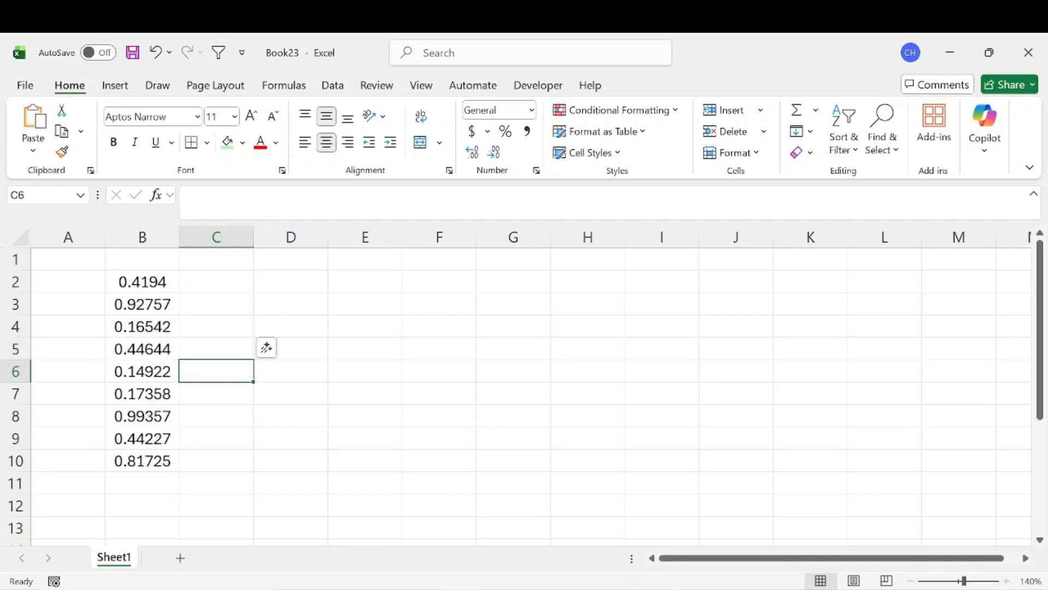
{"action": "left_click", "coordinate": [320, 303]}
{"action": "left_click", "coordinate": [259, 284]}
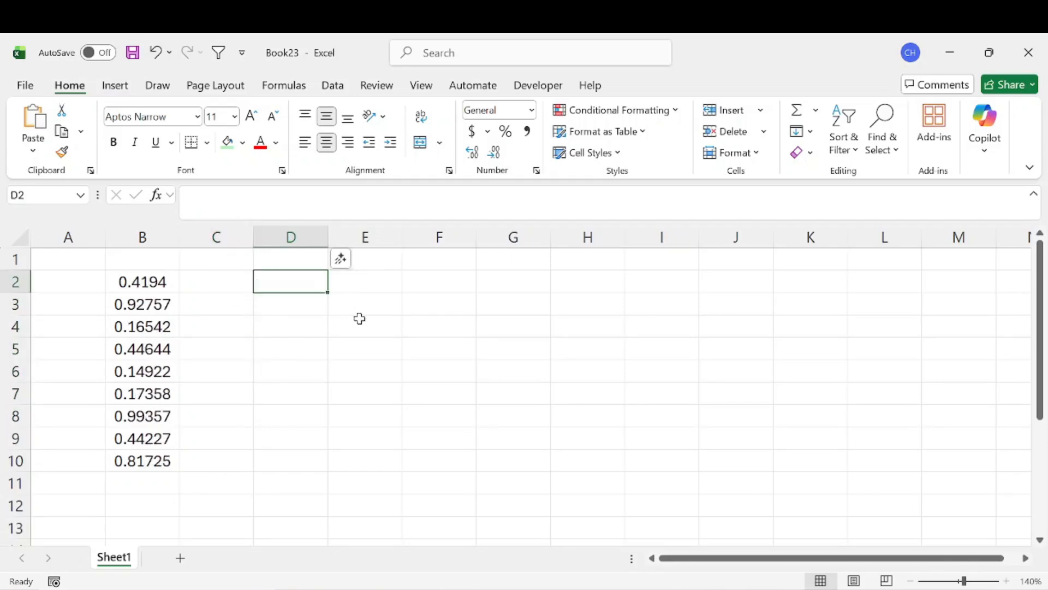
{"action": "key", "text": "Down"}
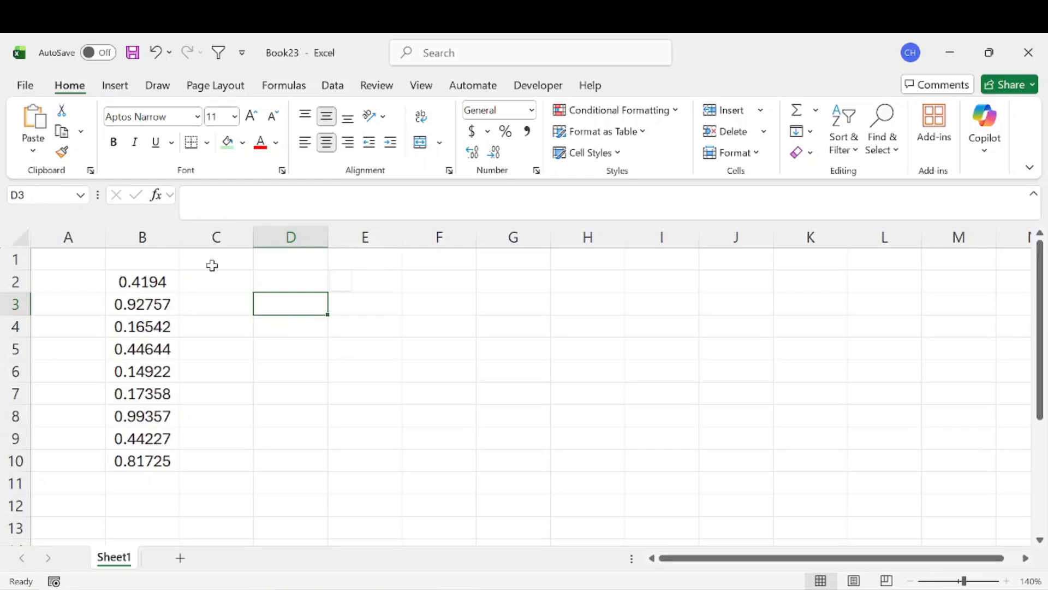
{"action": "left_click", "coordinate": [148, 304]}
{"action": "double_click", "coordinate": [150, 304]}
{"action": "key", "text": "shift+Return"}
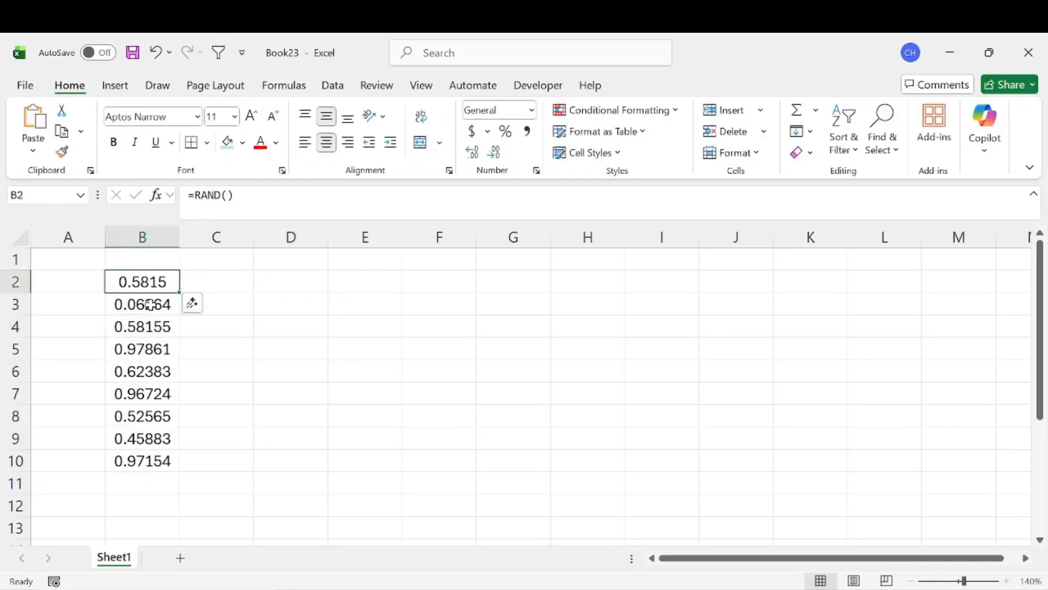
- Format B2:B10 as percentages with one decimal place and recalculate the sheet
{"action": "left_click_drag", "start_coordinate": [150, 304], "coordinate": [147, 461]}
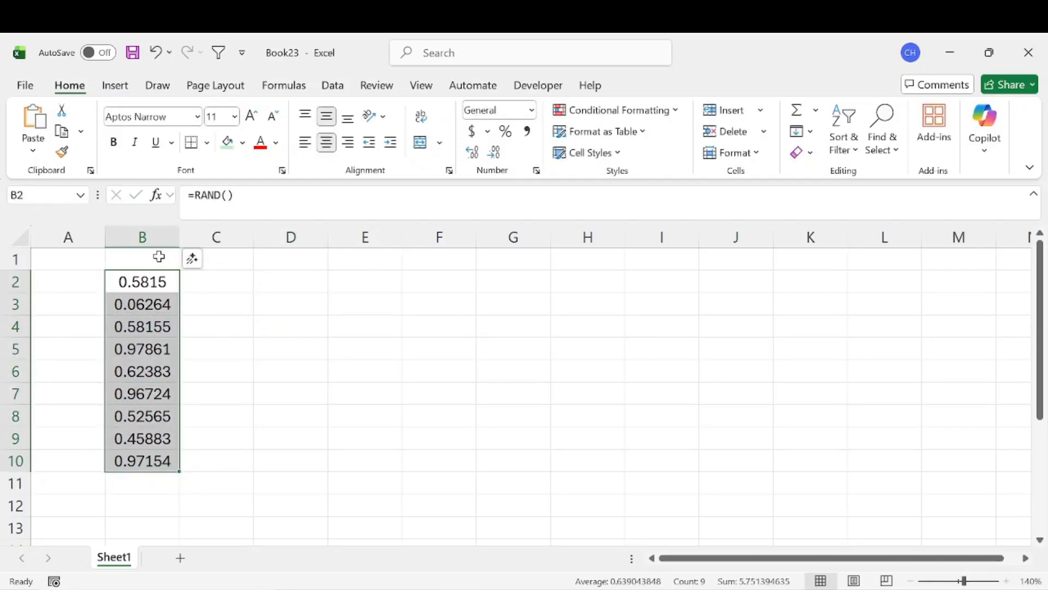
{"action": "left_click", "coordinate": [505, 131]}
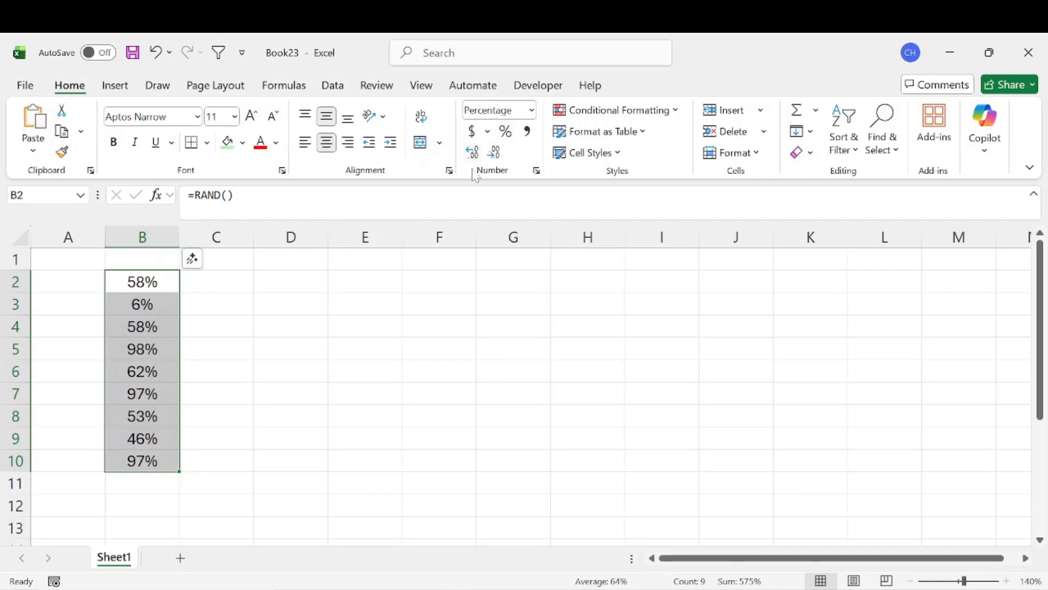
{"action": "left_click", "coordinate": [473, 152]}
{"action": "left_click", "coordinate": [245, 311]}
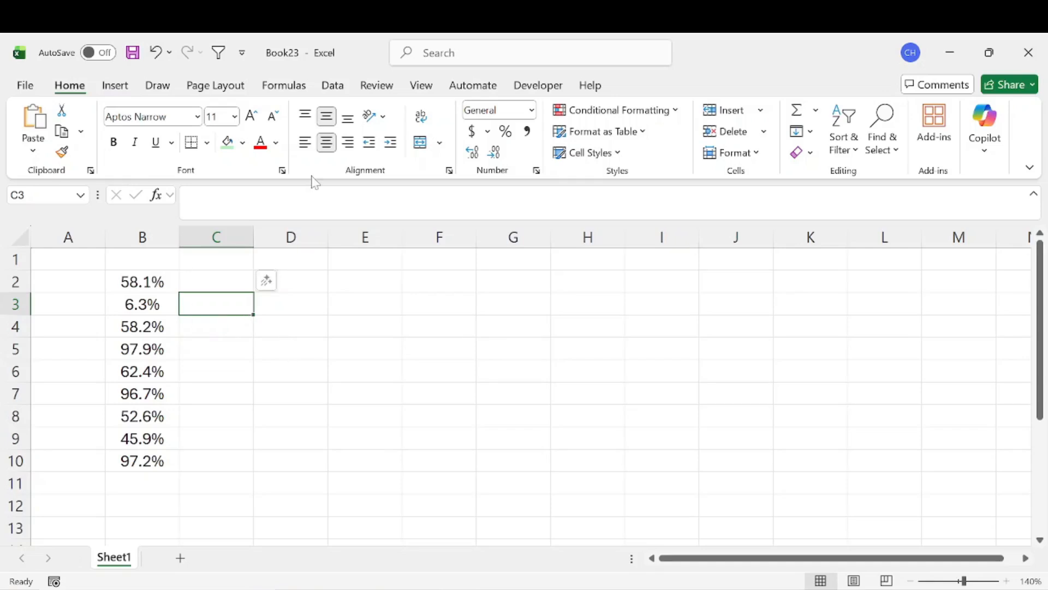
{"action": "left_click", "coordinate": [316, 199]}
{"action": "key", "text": "Return"}
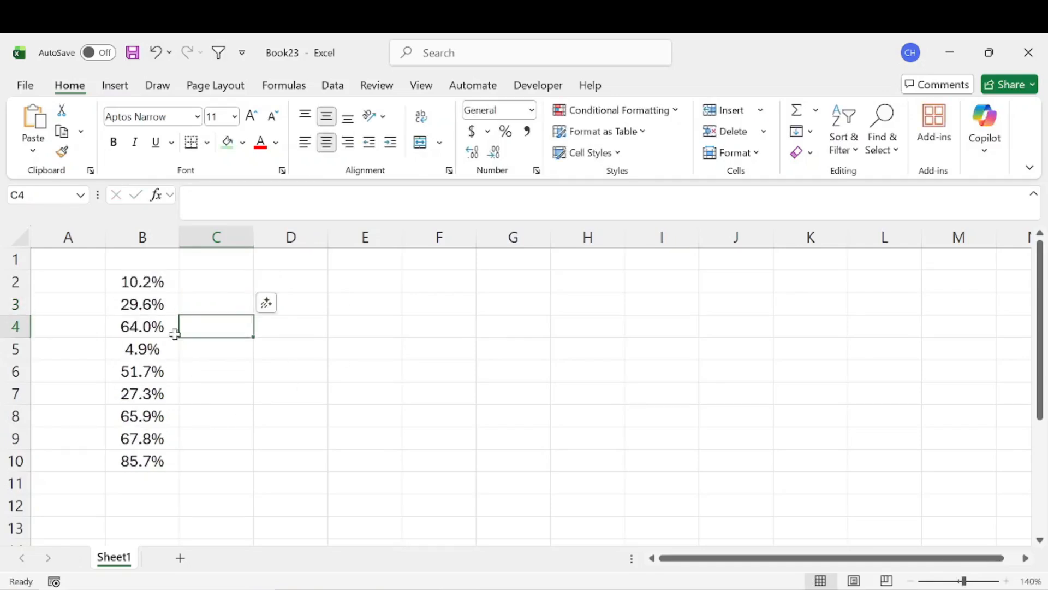
- Replace the RAND formulas in B2:B10 with fixed values by copying the range and pasting values over it
{"action": "left_click_drag", "start_coordinate": [145, 280], "coordinate": [149, 462]}
{"action": "key", "text": "ctrl+c"}
{"action": "right_click", "coordinate": [150, 282]}
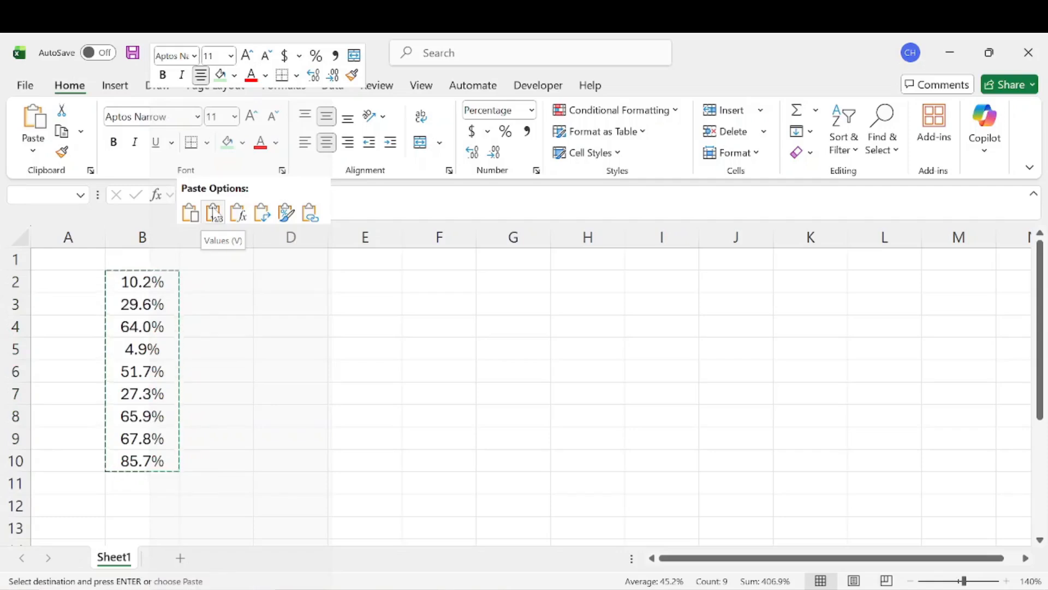
{"action": "left_click", "coordinate": [214, 213]}
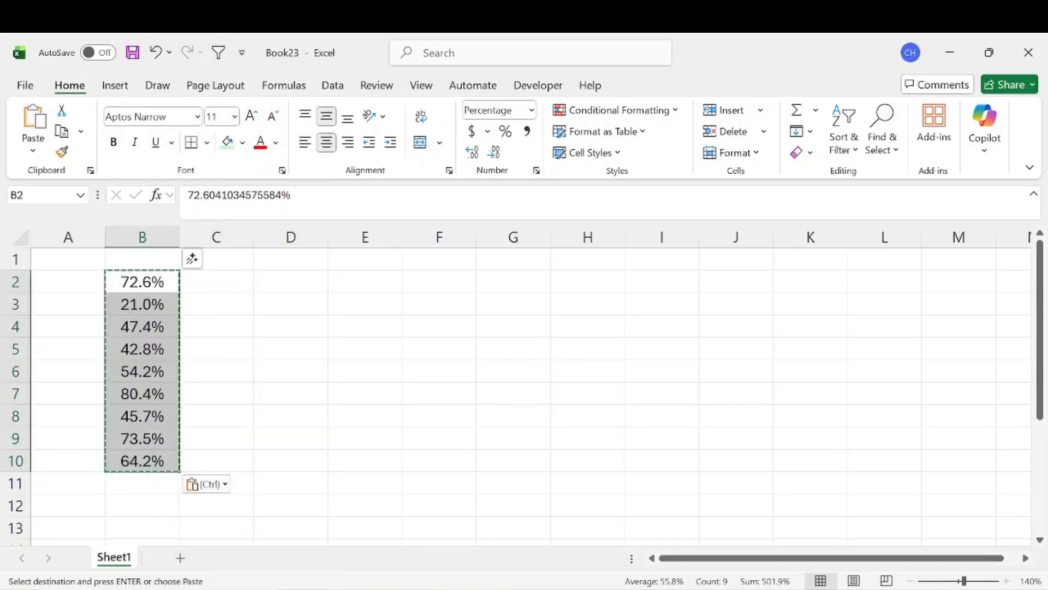
- Check the contents of individual cells in B2:B10 to see whether they hold formulas or plain values
{"action": "left_click", "coordinate": [236, 352]}
{"action": "left_click", "coordinate": [158, 284]}
{"action": "left_click", "coordinate": [158, 301]}
{"action": "left_click", "coordinate": [161, 330]}
{"action": "left_click", "coordinate": [158, 349]}
{"action": "left_click", "coordinate": [158, 372]}
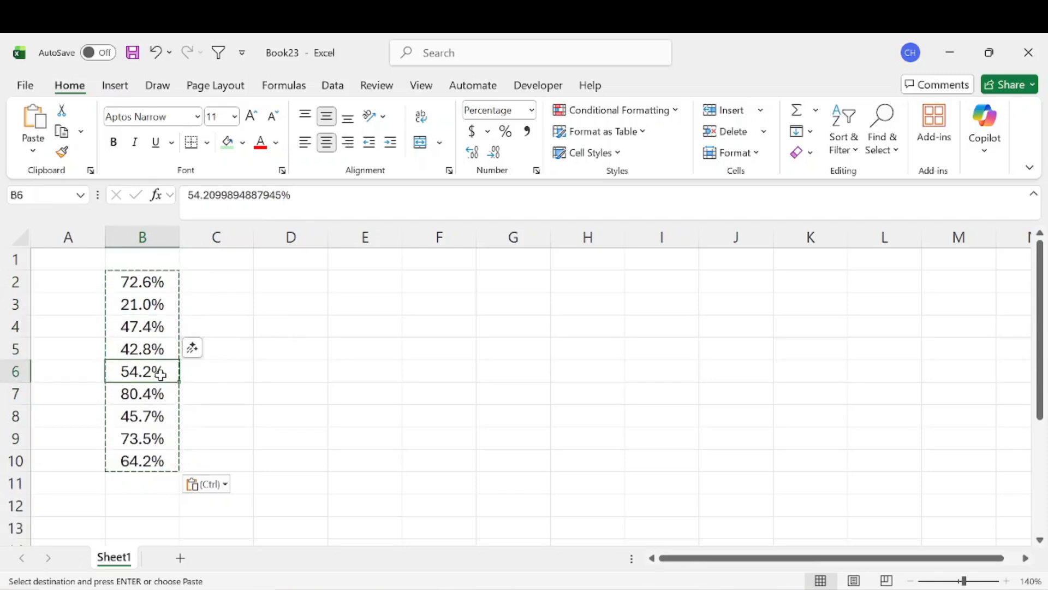
{"action": "left_click", "coordinate": [158, 394]}
{"action": "left_click", "coordinate": [165, 438]}
{"action": "left_click", "coordinate": [261, 399]}
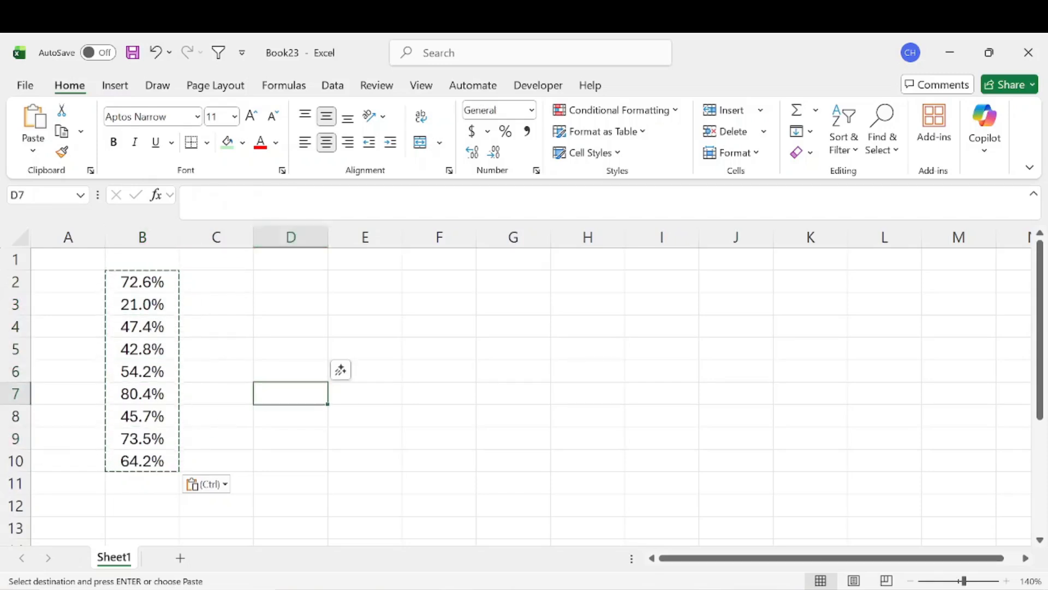
{"action": "left_click", "coordinate": [235, 200]}
{"action": "left_click", "coordinate": [339, 311]}
- Enter throwaway text in column D to test whether the column B values recalculate, and remove it again
{"action": "left_click", "coordinate": [300, 304]}
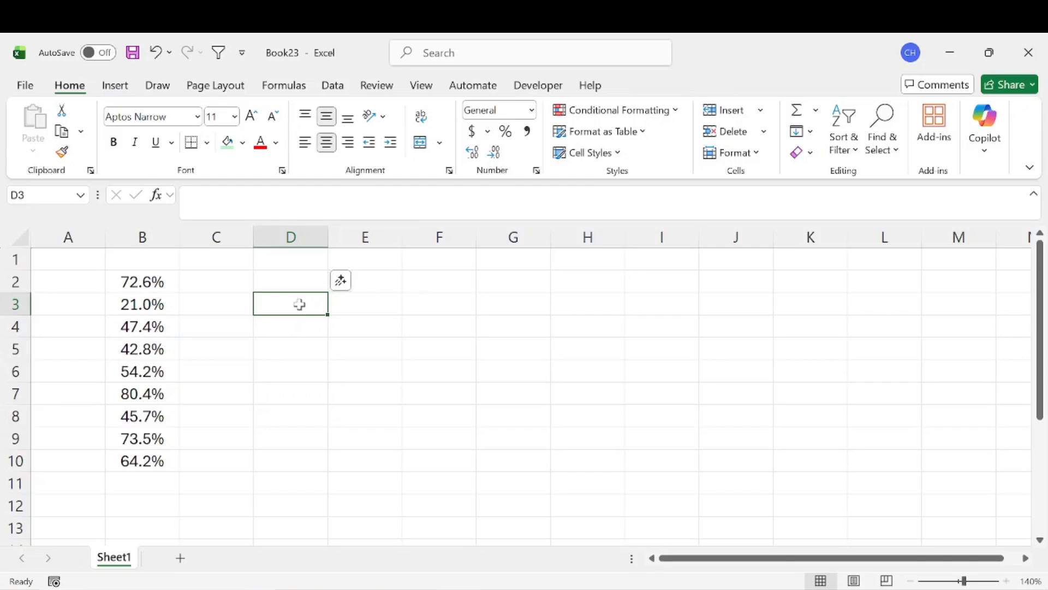
{"action": "type", "text": "random"}
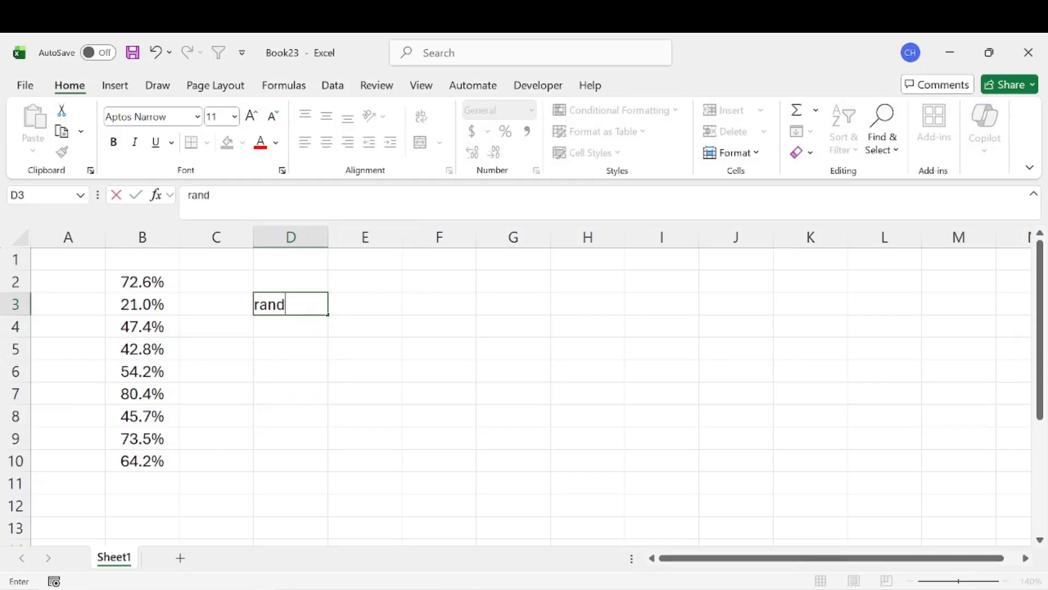
{"action": "key", "text": "Return"}
{"action": "type", "text": "alsjnaj"}
{"action": "key", "text": "Return"}
{"action": "key", "text": "Return"}
{"action": "type", "text": "as"}
{"action": "key", "text": "Return"}
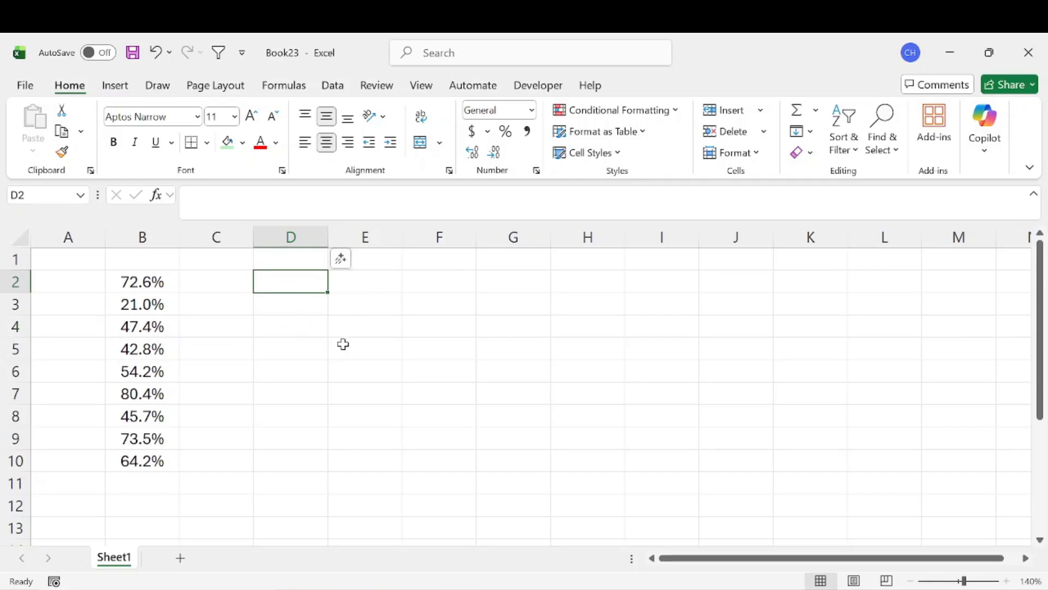
- Enter =RANDBETWEEN(1,100) in cell D2 and fill the formula down to D10
{"action": "type", "text": "=rand"}
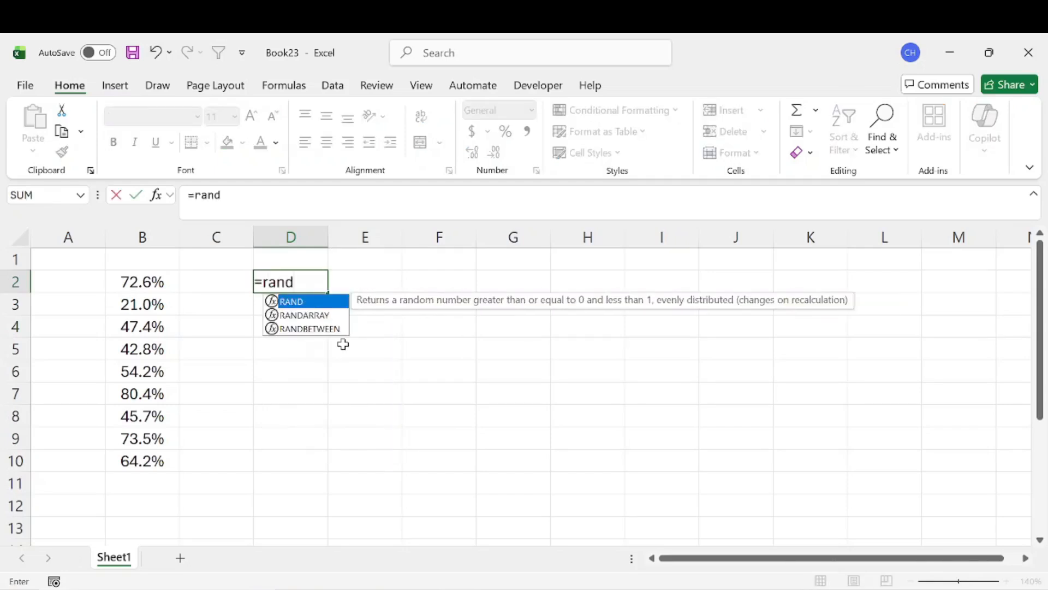
{"action": "key", "text": "Down"}
{"action": "key", "text": "Down"}
{"action": "key", "text": "Tab"}
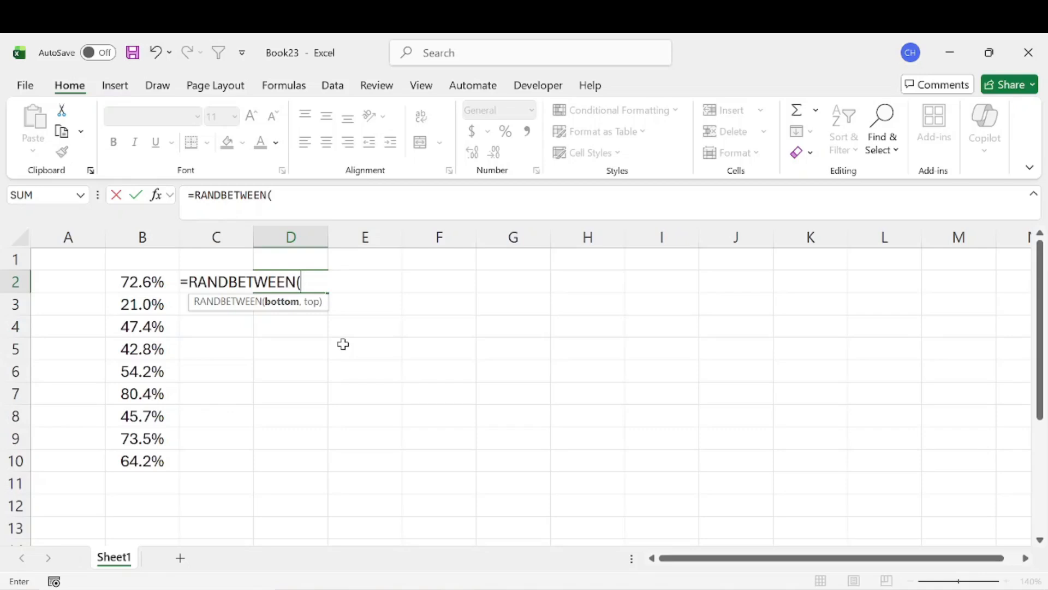
{"action": "type", "text": "1,1"}
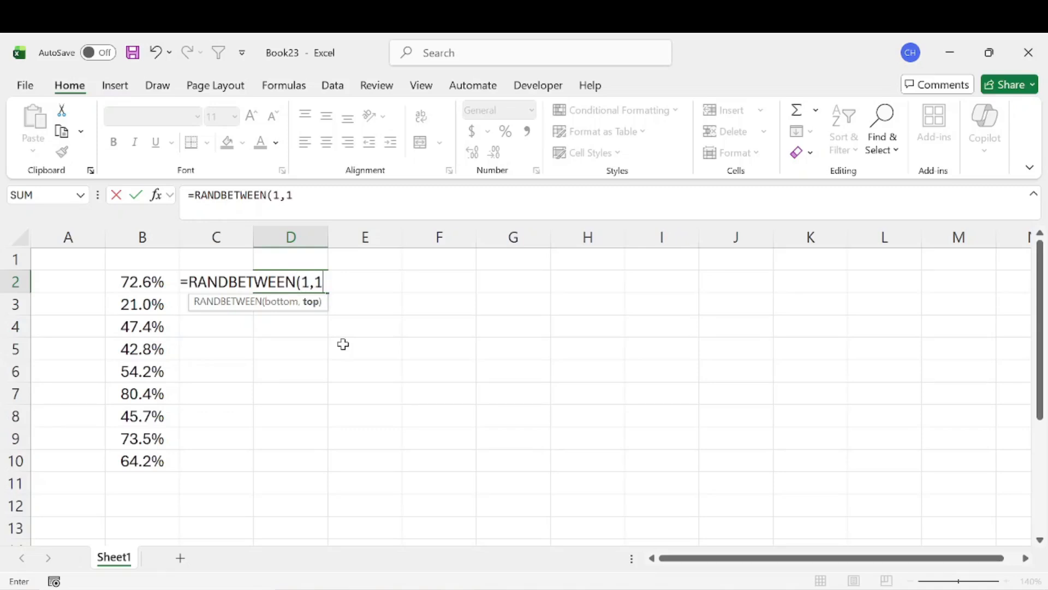
{"action": "type", "text": "00)"}
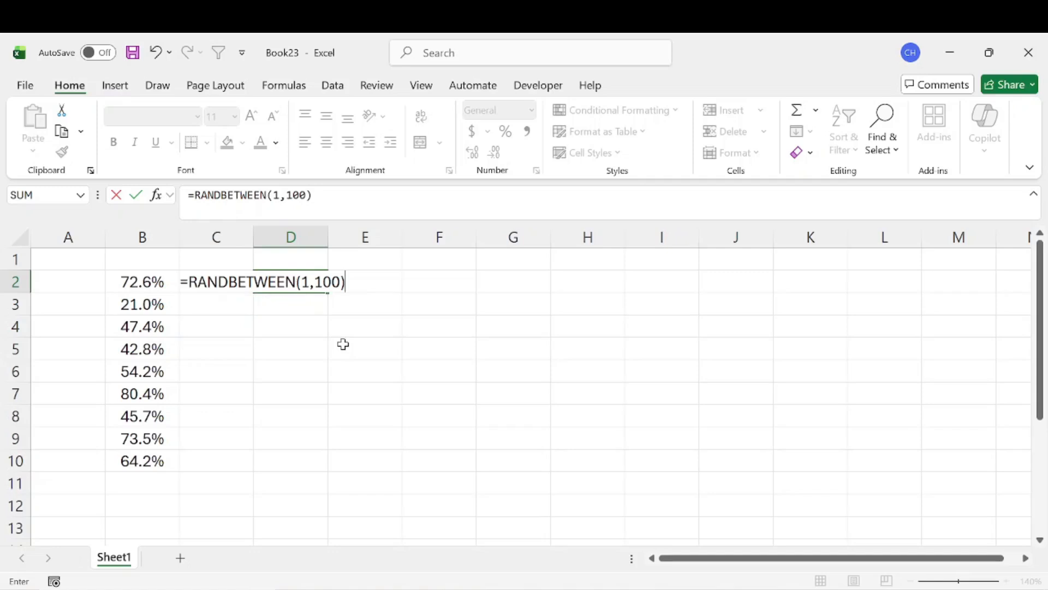
{"action": "key", "text": "Return"}
{"action": "left_click", "coordinate": [290, 283]}
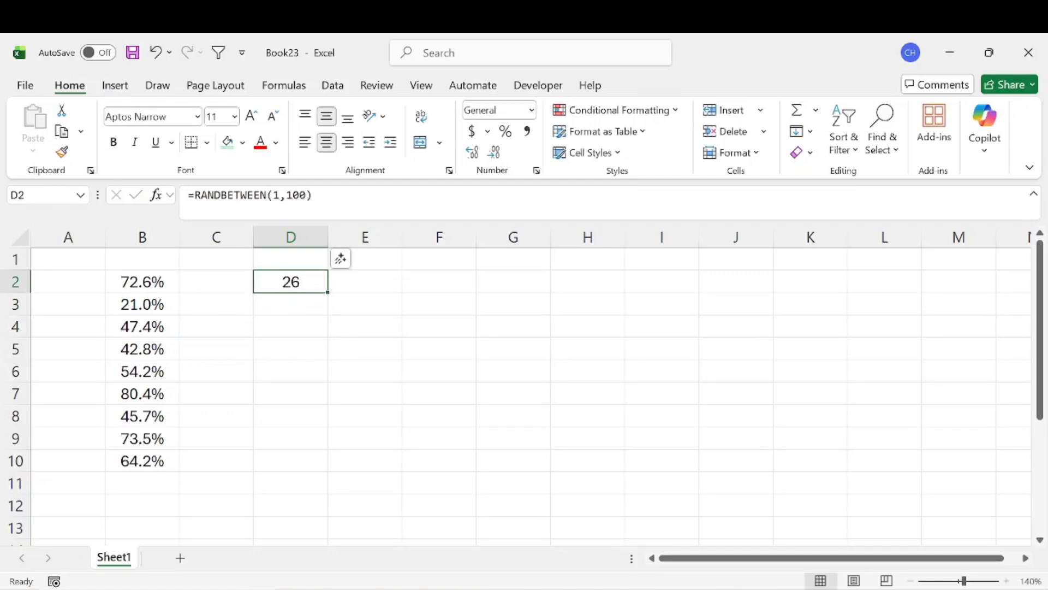
{"action": "left_click_drag", "start_coordinate": [327, 292], "coordinate": [327, 473]}
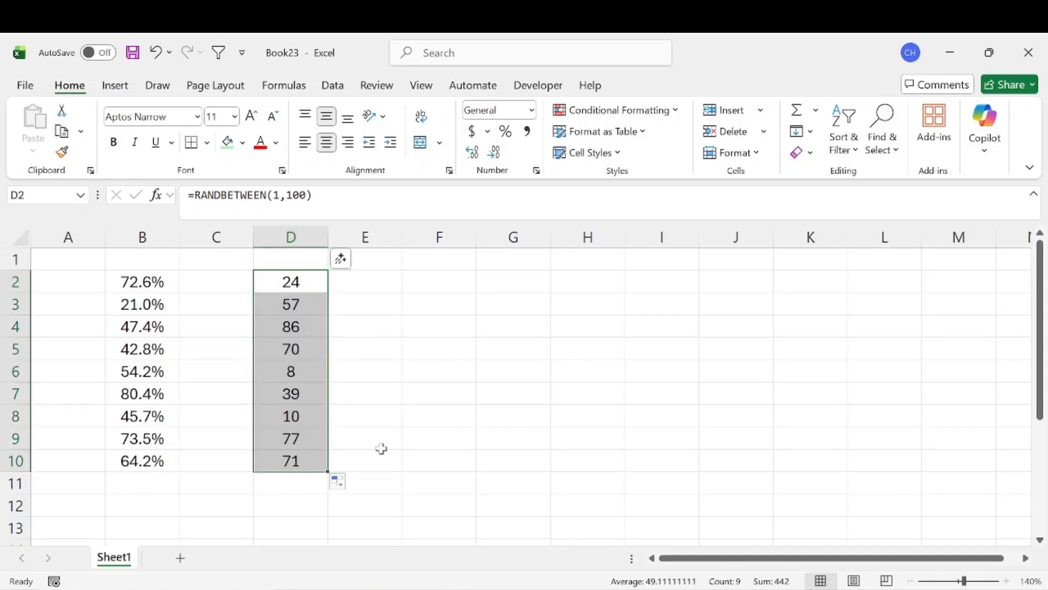
- Confirm a throwaway entry in E6 to recalculate the column D numbers, and clear the cell again
{"action": "left_click", "coordinate": [376, 377]}
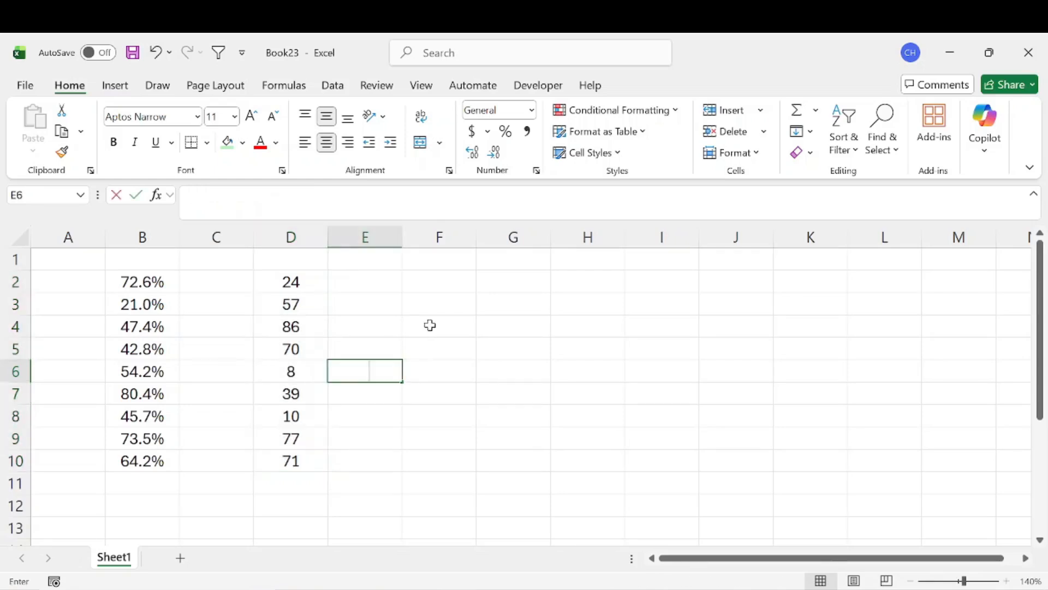
{"action": "type", "text": "ajsa"}
{"action": "key", "text": "Return"}
{"action": "key", "text": "Up"}
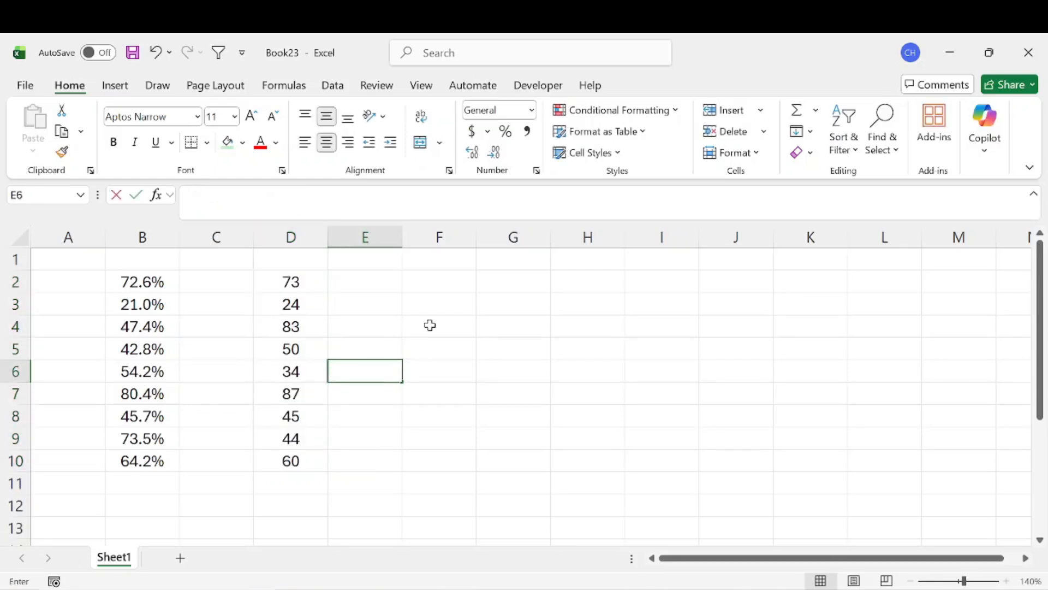
{"action": "key", "text": "BackSpace"}
- Replace the RANDBETWEEN formulas in D2:D10 with fixed values by copying the range and pasting values over it
{"action": "left_click_drag", "start_coordinate": [300, 286], "coordinate": [306, 463]}
{"action": "key", "text": "ctrl+c"}
{"action": "right_click", "coordinate": [294, 274]}
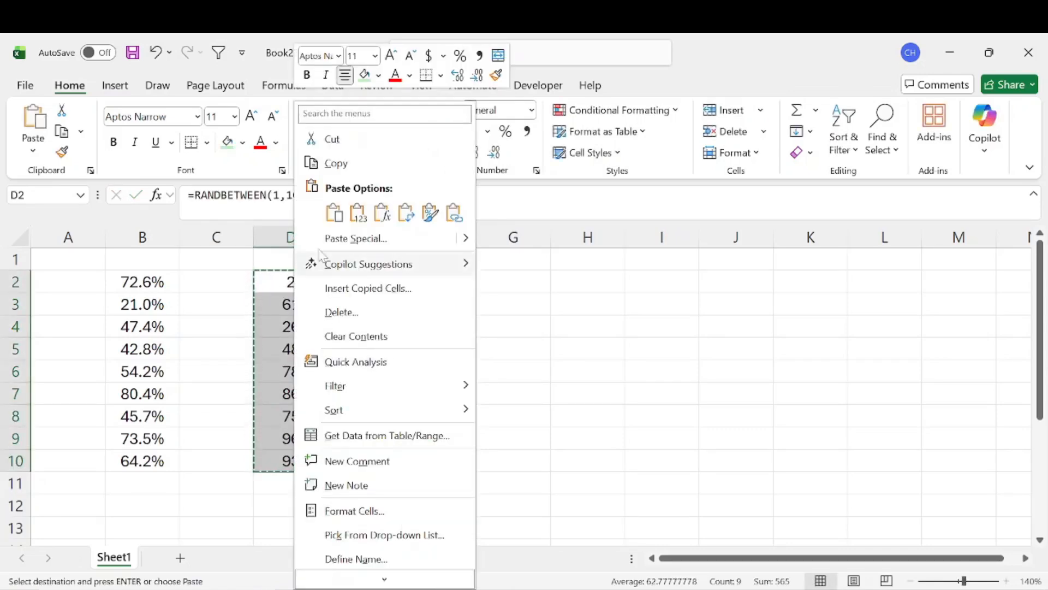
{"action": "left_click", "coordinate": [360, 220]}
{"action": "left_click", "coordinate": [389, 330]}
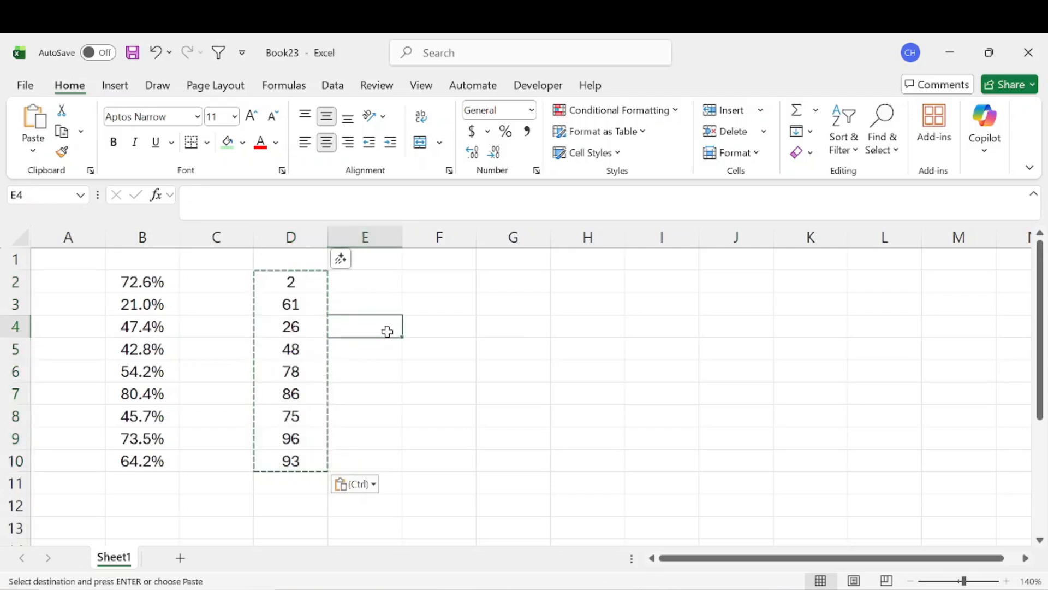
{"action": "key", "text": "Escape"}
{"action": "left_click", "coordinate": [301, 280]}
{"action": "left_click_drag", "start_coordinate": [301, 280], "coordinate": [306, 463]}
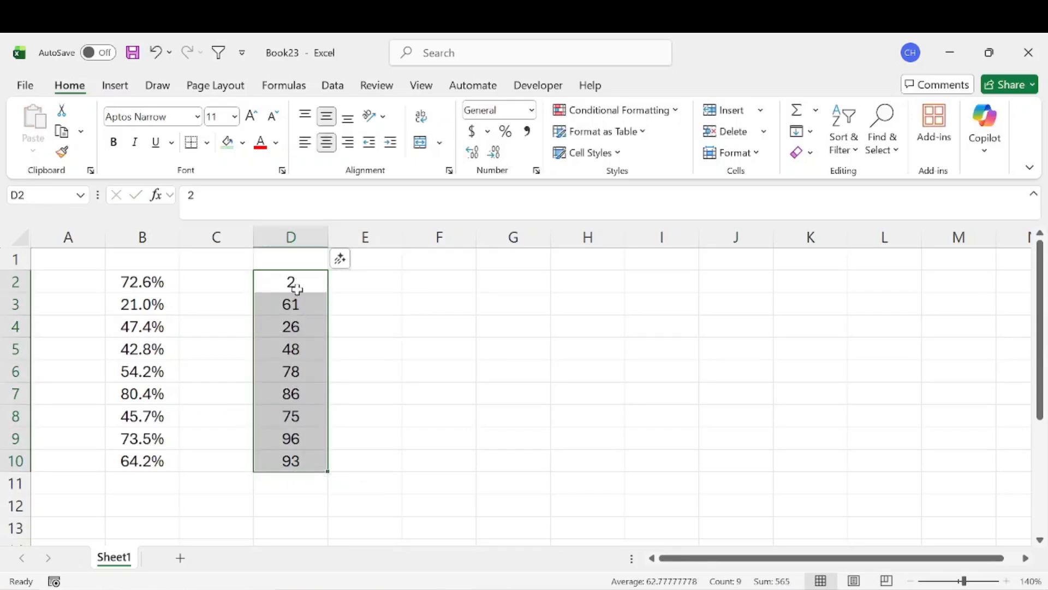
- Enter the formula =RANDBETWEEN(1,100)+RAND() in cell E2 to generate random decimals
{"action": "left_click", "coordinate": [365, 278]}
{"action": "type", "text": "=rnad"}
{"action": "key", "text": "BackSpace"}
{"action": "key", "text": "BackSpace"}
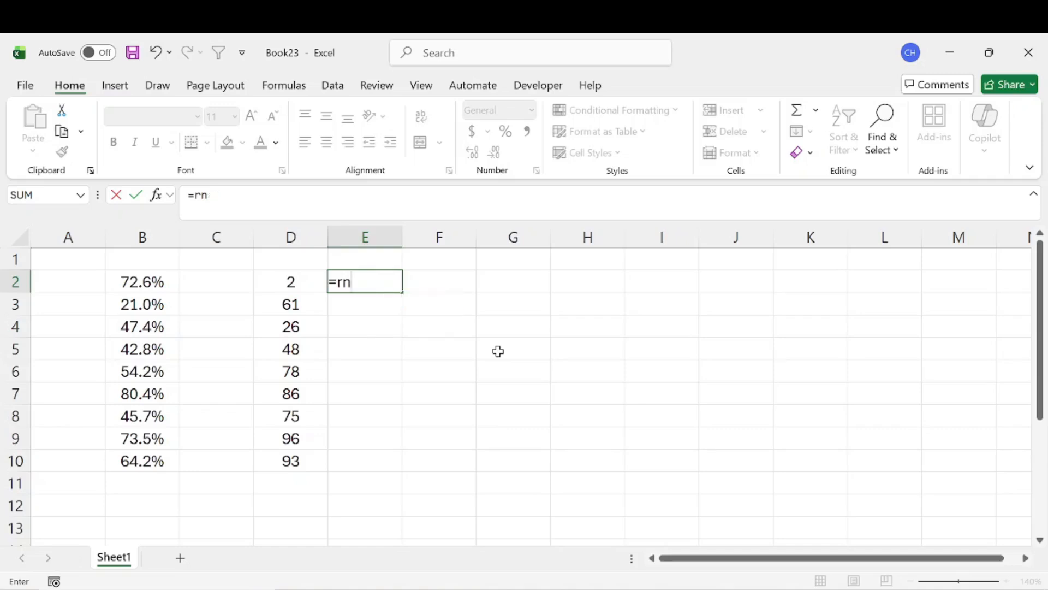
{"action": "key", "text": "BackSpace"}
{"action": "type", "text": "and"}
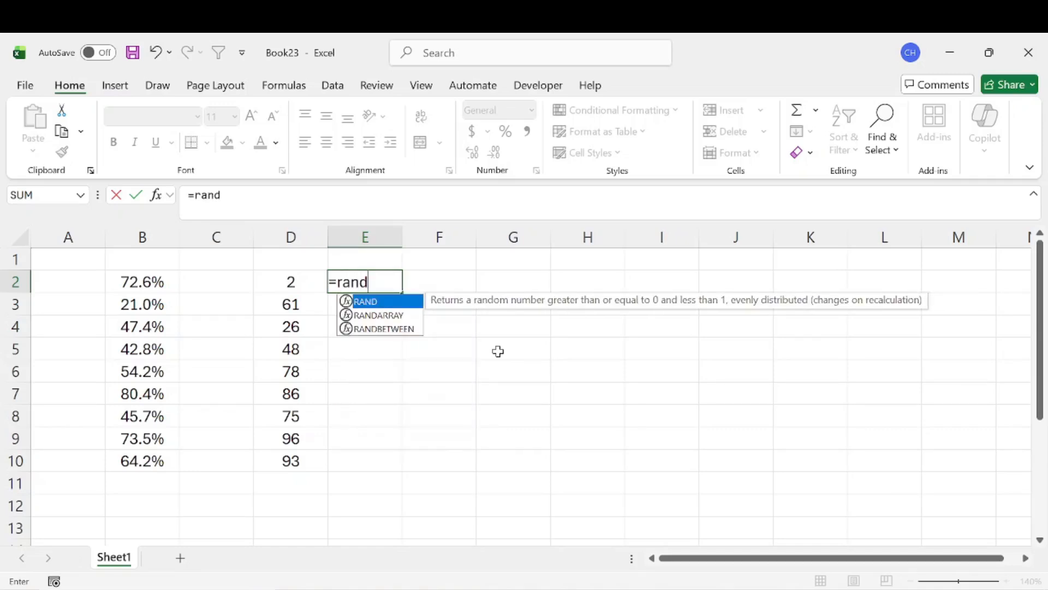
{"action": "key", "text": "Down"}
{"action": "key", "text": "Down"}
{"action": "key", "text": "Tab"}
{"action": "type", "text": "1,100)"}
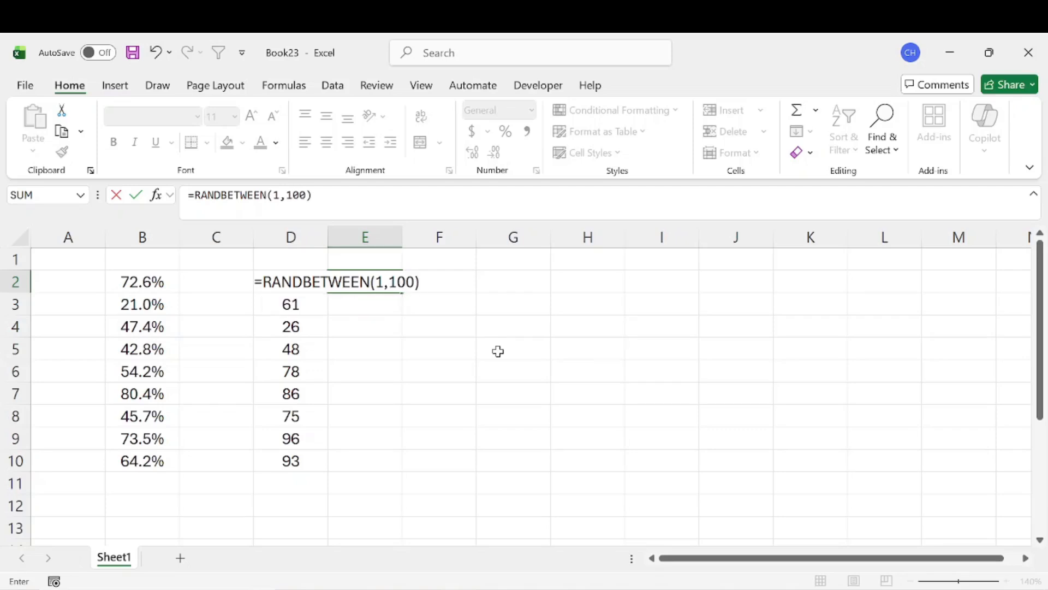
{"action": "type", "text": "+rand"}
{"action": "key", "text": "Tab"}
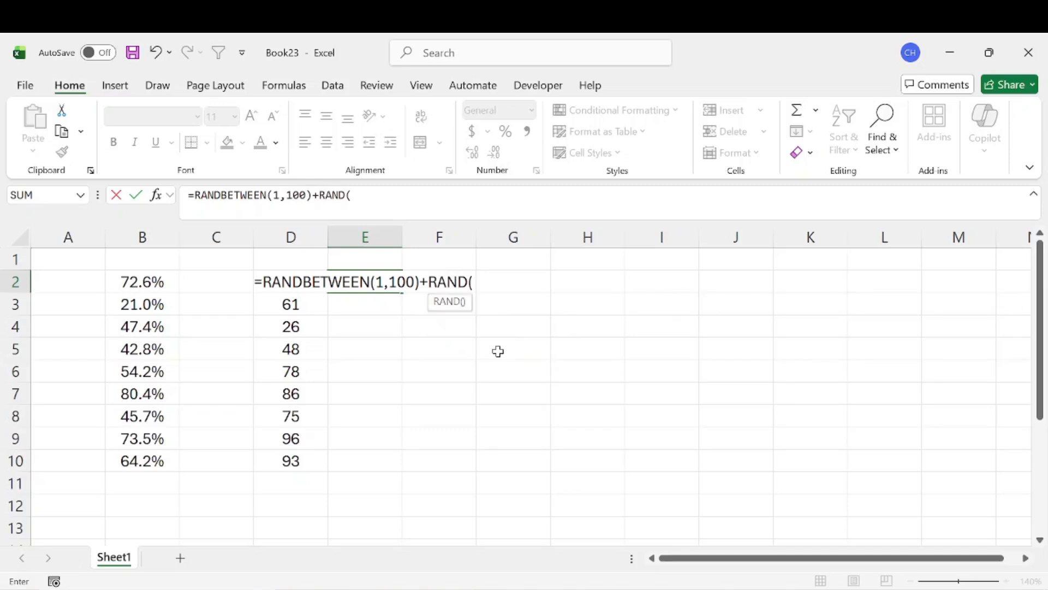
{"action": "type", "text": ")"}
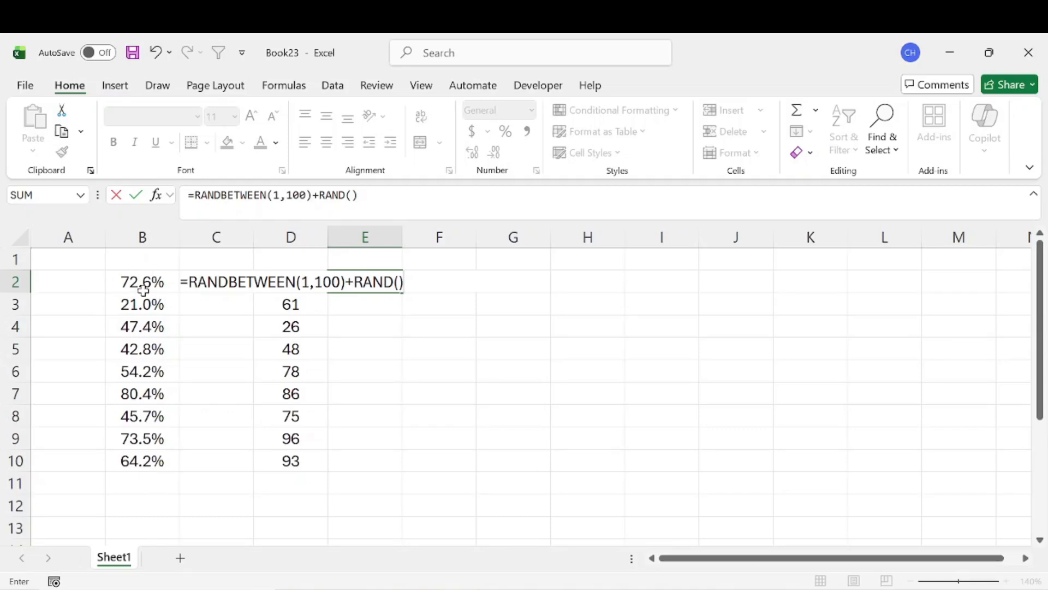
{"action": "key", "text": "Return"}
- Fill the E2 formula down to E10 and replace the formulas in E2:E10 with fixed values
{"action": "left_click", "coordinate": [376, 282]}
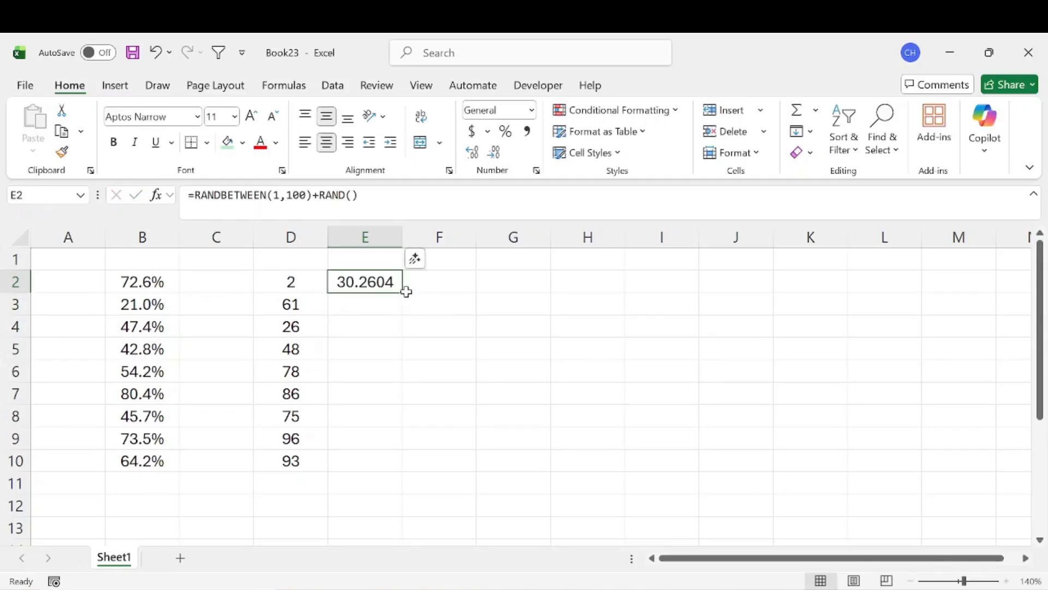
{"action": "left_click_drag", "start_coordinate": [405, 293], "coordinate": [402, 469]}
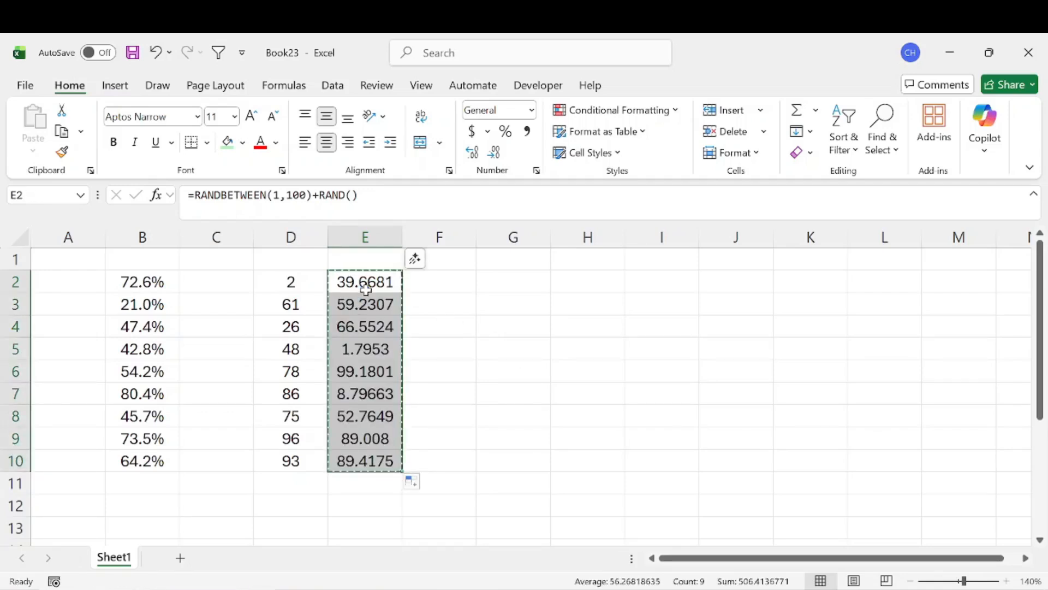
{"action": "key", "text": "ctrl+c"}
{"action": "right_click", "coordinate": [365, 289]}
{"action": "left_click", "coordinate": [429, 214]}
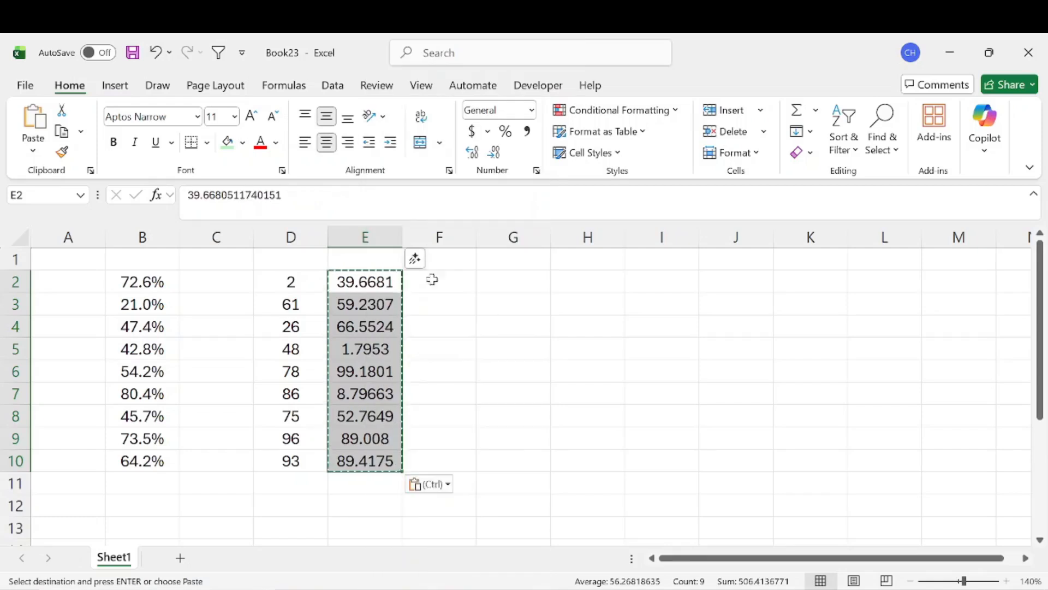
{"action": "left_click", "coordinate": [444, 367]}
- Delete the empty column C so the number columns sit next to each other
{"action": "left_click", "coordinate": [234, 232]}
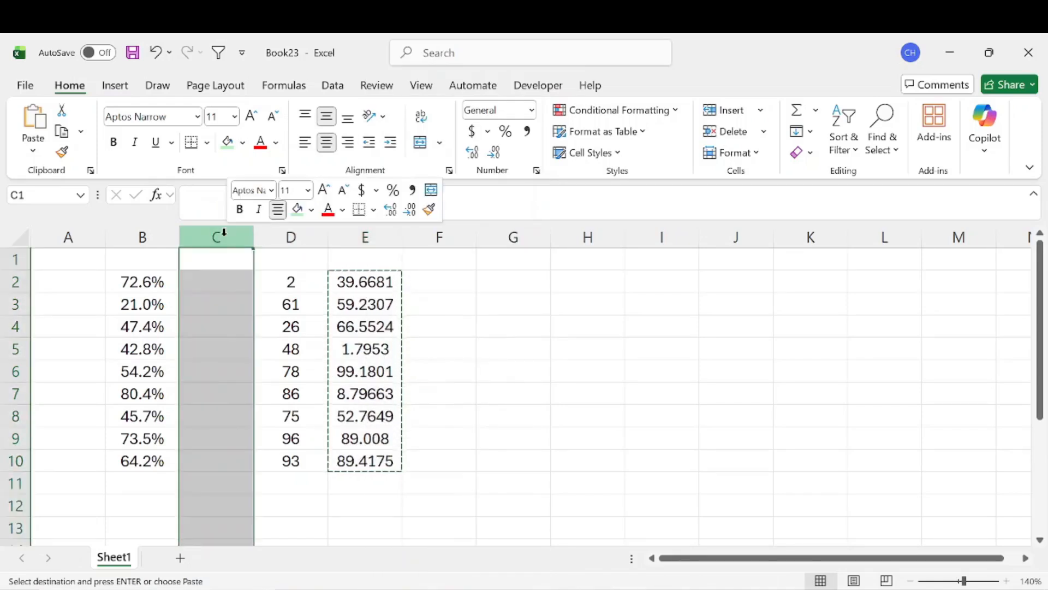
{"action": "right_click", "coordinate": [226, 234]}
{"action": "left_click", "coordinate": [278, 449]}
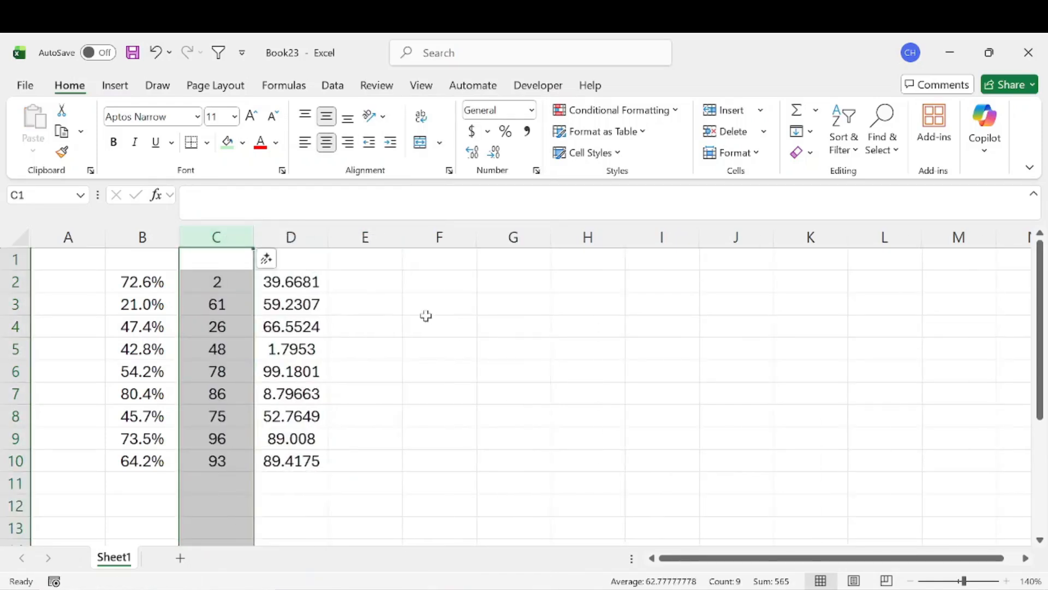
{"action": "left_click", "coordinate": [428, 323]}
- Enter =RANDARRAY(9,2,1,100,FALSE) in cell E2 to spill a nine-row, two-column block of random decimals
{"action": "left_click", "coordinate": [355, 279]}
{"action": "type", "text": "=rand"}
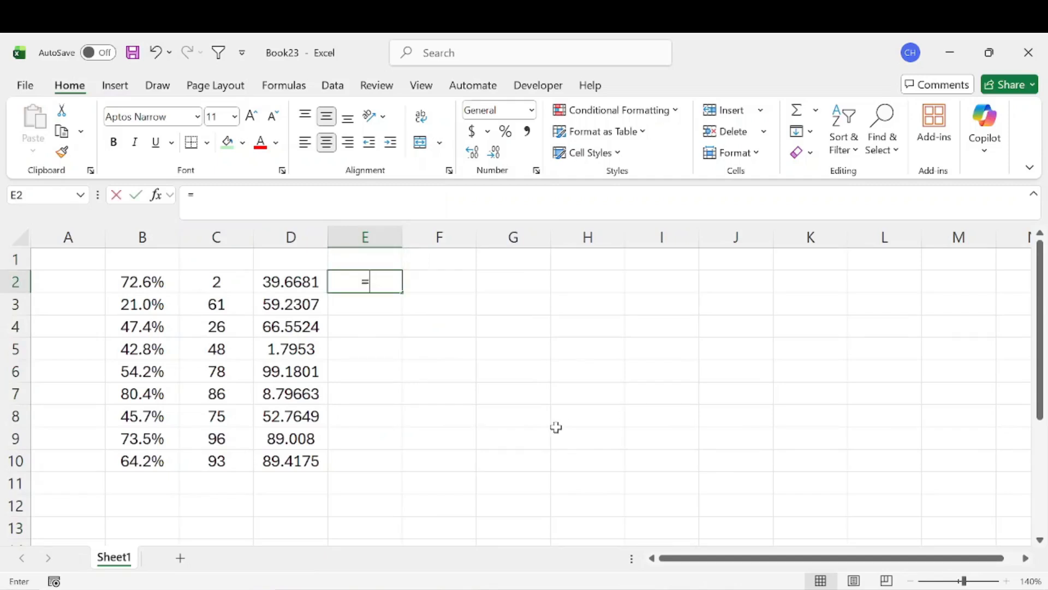
{"action": "key", "text": "Down"}
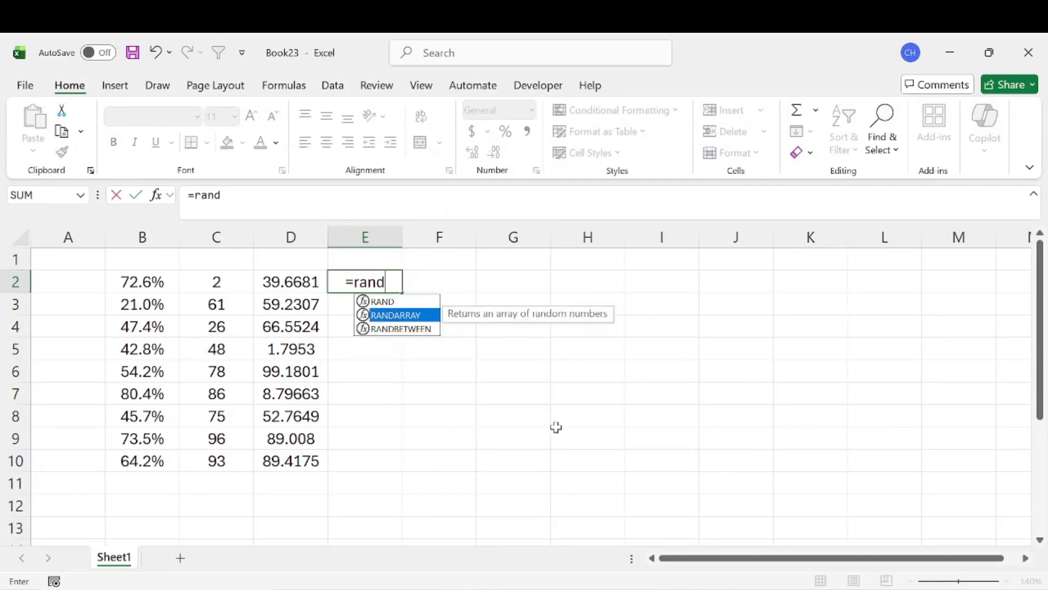
{"action": "key", "text": "Tab"}
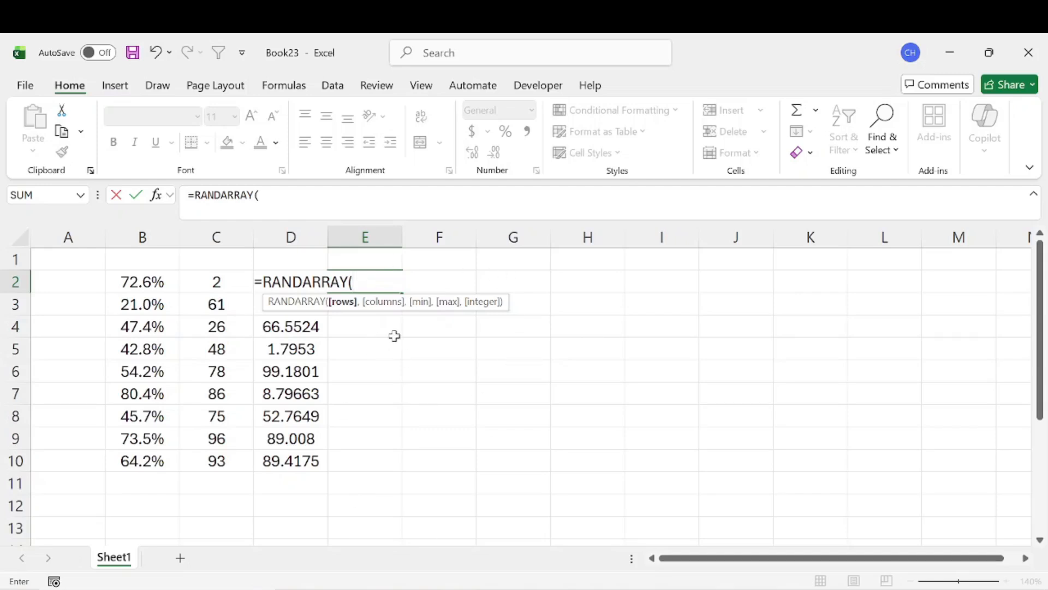
{"action": "type", "text": "9,2,"}
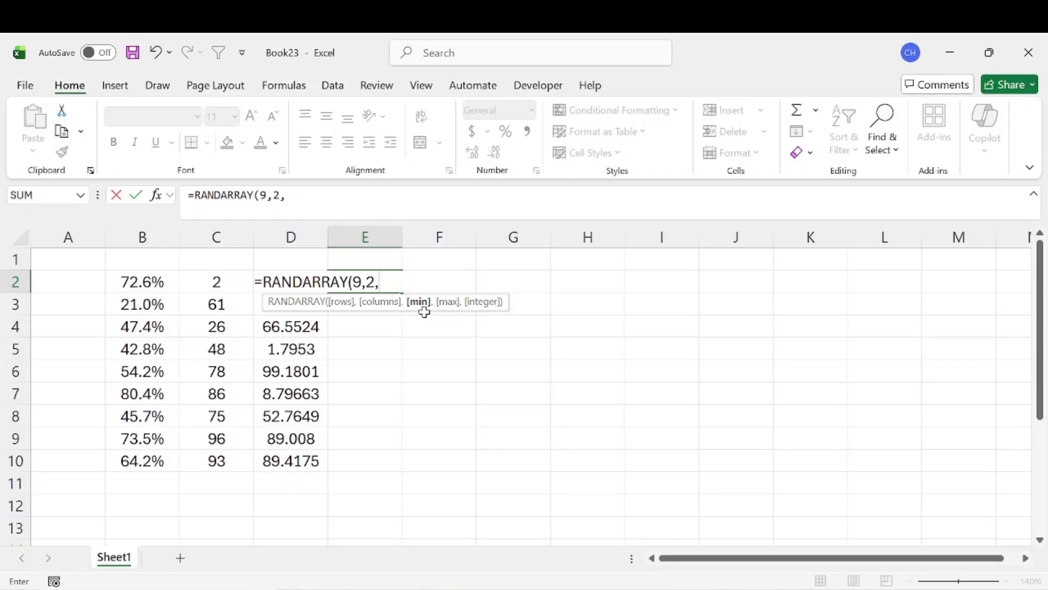
{"action": "type", "text": "1,100"}
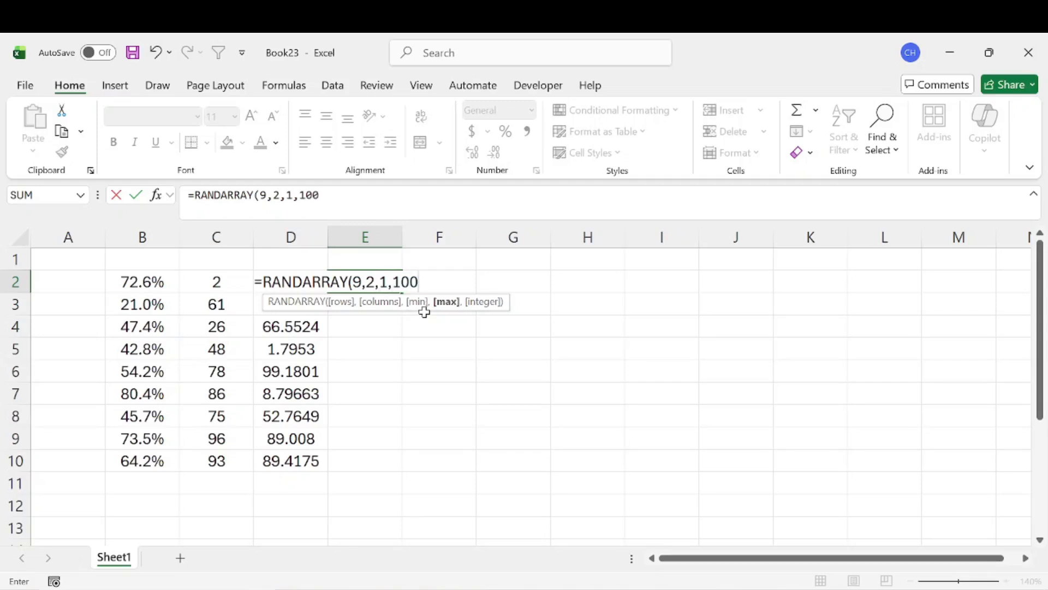
{"action": "type", "text": ","}
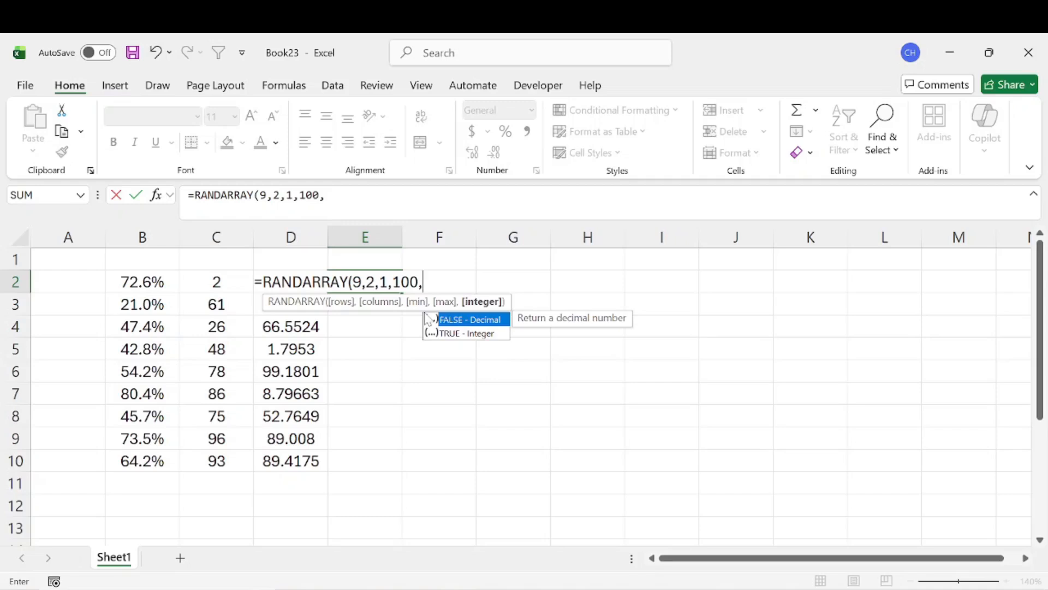
{"action": "double_click", "coordinate": [484, 322]}
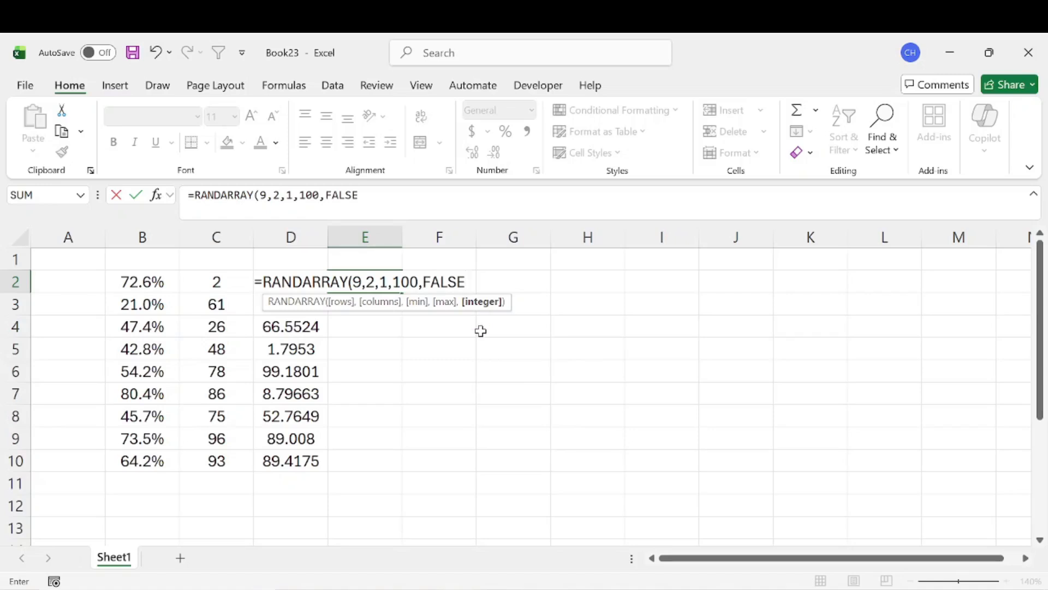
{"action": "type", "text": ")"}
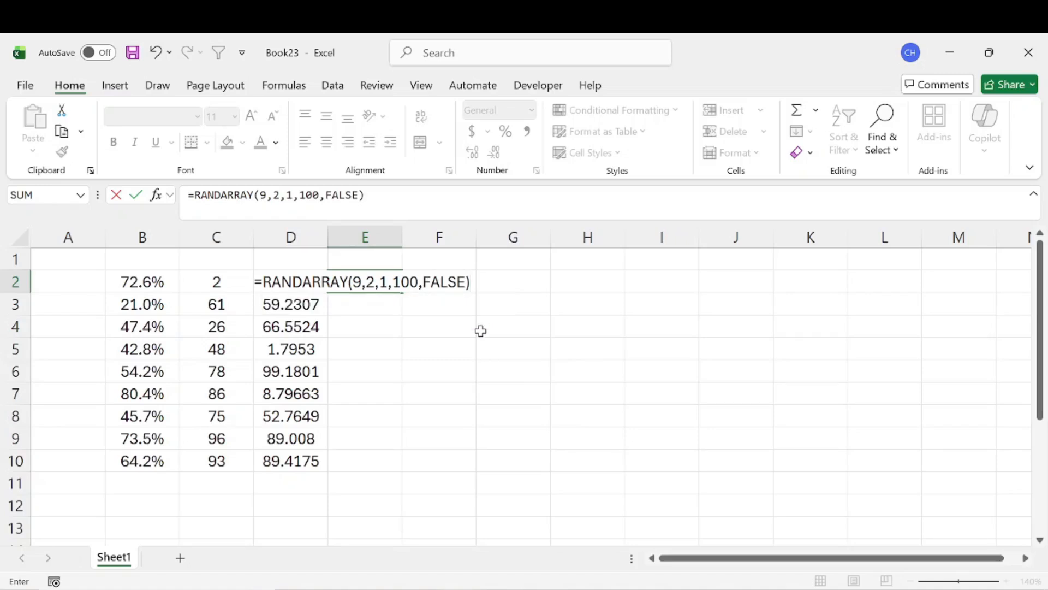
{"action": "key", "text": "Return"}
- Confirm a throwaway entry in G5 to recalculate the RANDARRAY numbers, and clear the cell again
{"action": "left_click", "coordinate": [546, 340]}
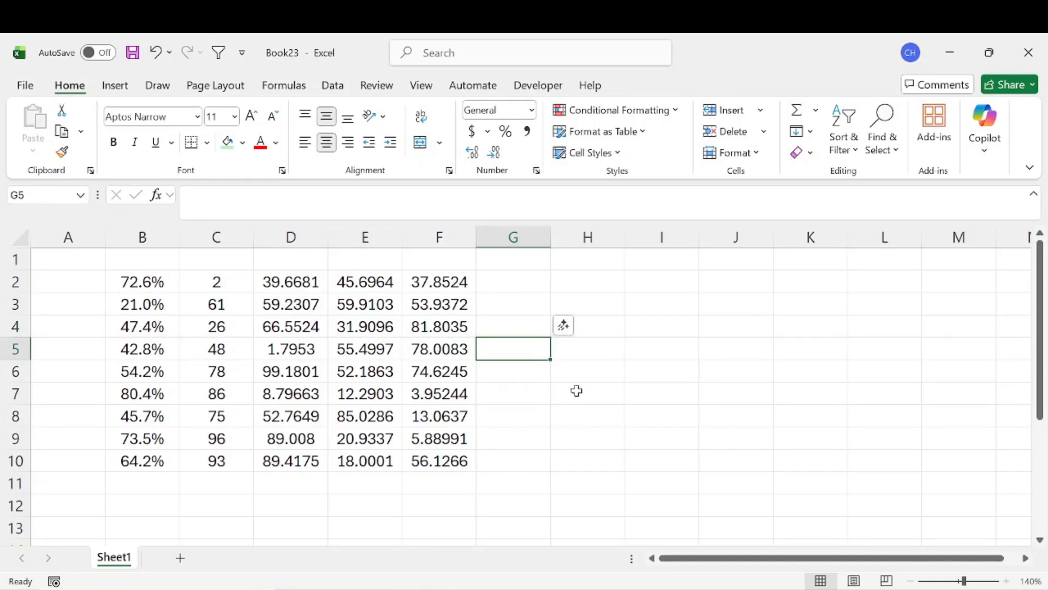
{"action": "type", "text": "kamxkms"}
{"action": "key", "text": "Return"}
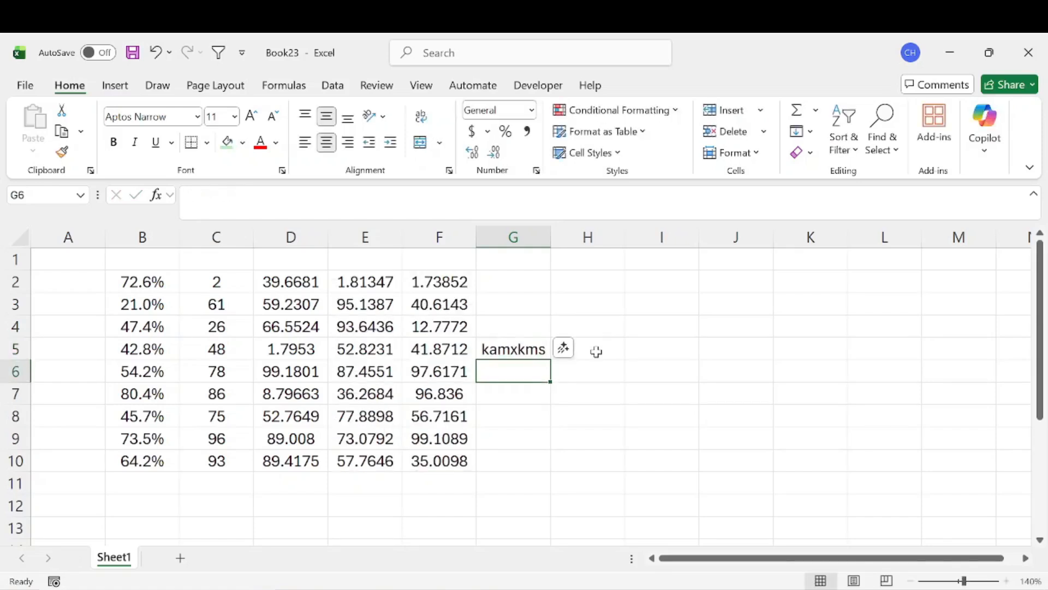
{"action": "left_click", "coordinate": [493, 348]}
{"action": "key", "text": "Delete"}
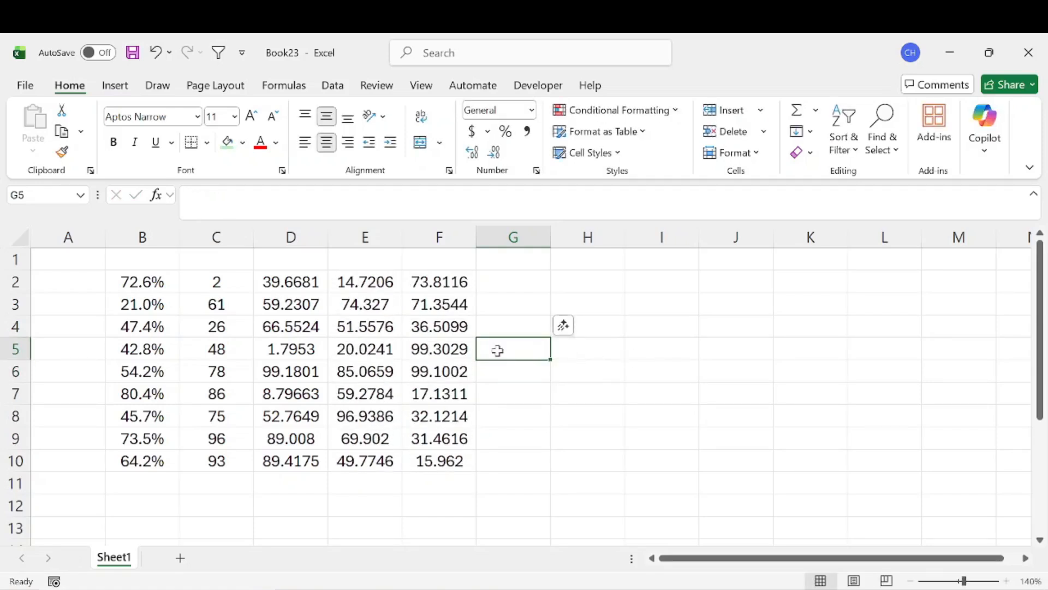
- Replace the RANDARRAY results in E2:F10 with fixed values by copying the range and pasting values over it
{"action": "left_click_drag", "start_coordinate": [356, 266], "coordinate": [362, 327]}
{"action": "left_click_drag", "start_coordinate": [365, 283], "coordinate": [438, 461]}
{"action": "key", "text": "ctrl+c"}
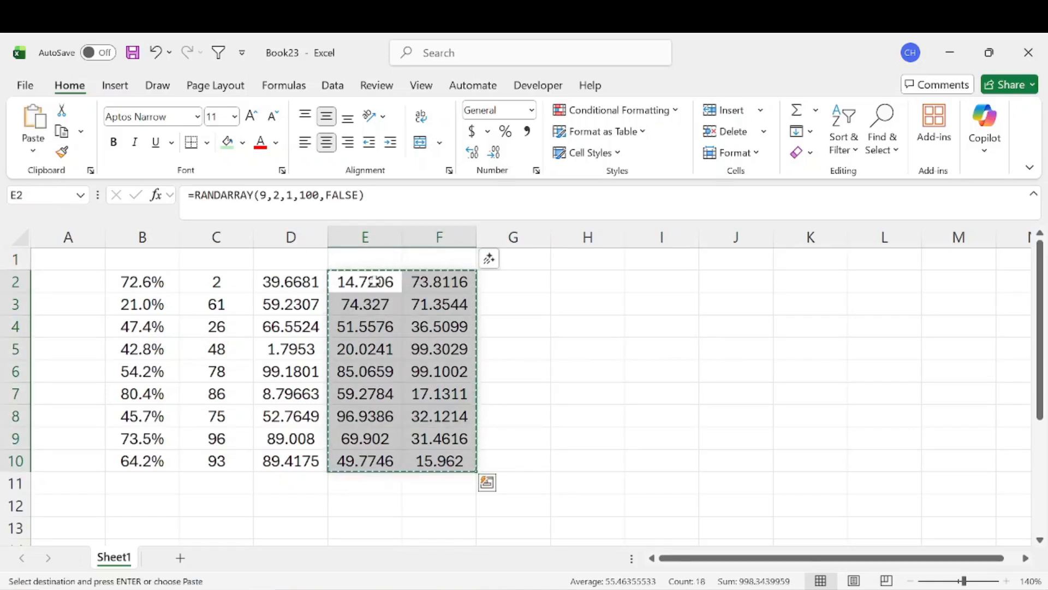
{"action": "right_click", "coordinate": [377, 282]}
{"action": "left_click", "coordinate": [440, 213]}
{"action": "left_click", "coordinate": [568, 328]}
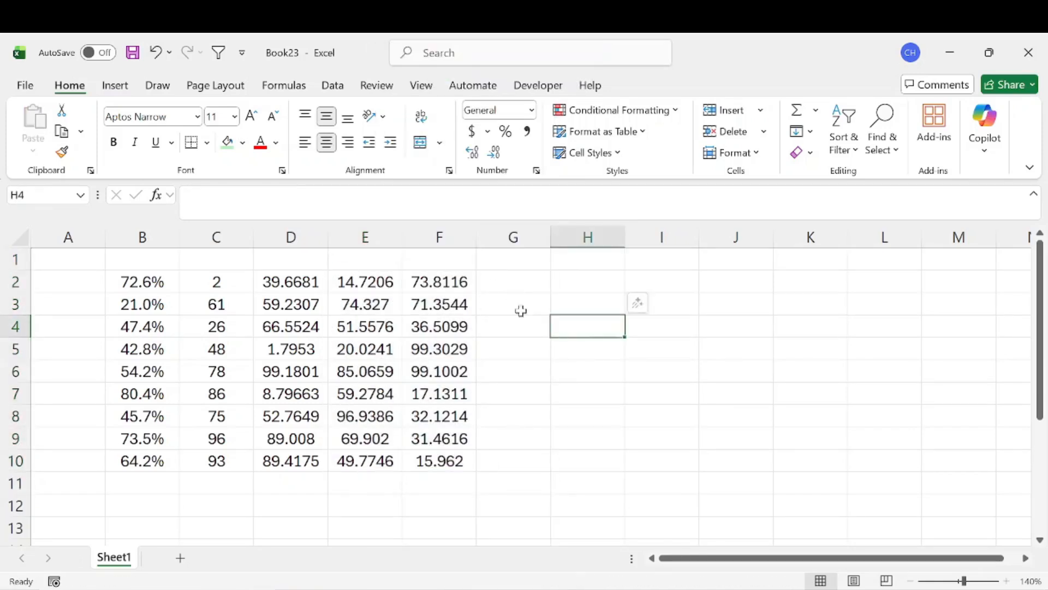
- Enter =RANDBETWEEN(1,10) in cell G2 and fill the formula down to G10
{"action": "left_click", "coordinate": [511, 282]}
{"action": "type", "text": "=rnad"}
{"action": "key", "text": "BackSpace"}
{"action": "key", "text": "BackSpace"}
{"action": "key", "text": "BackSpace"}
{"action": "type", "text": "and"}
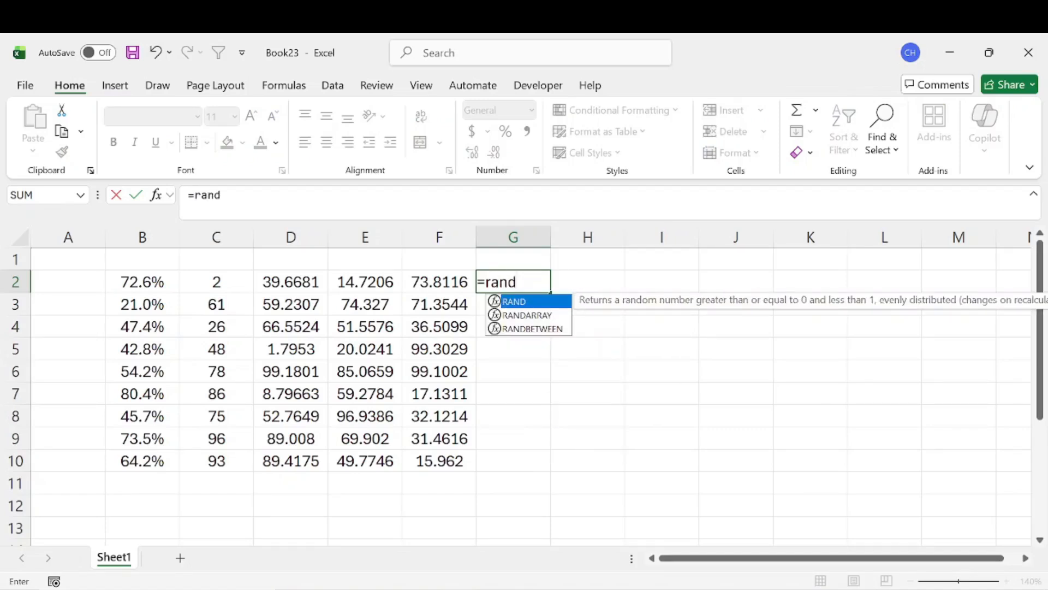
{"action": "key", "text": "Down"}
{"action": "key", "text": "Down"}
{"action": "key", "text": "Tab"}
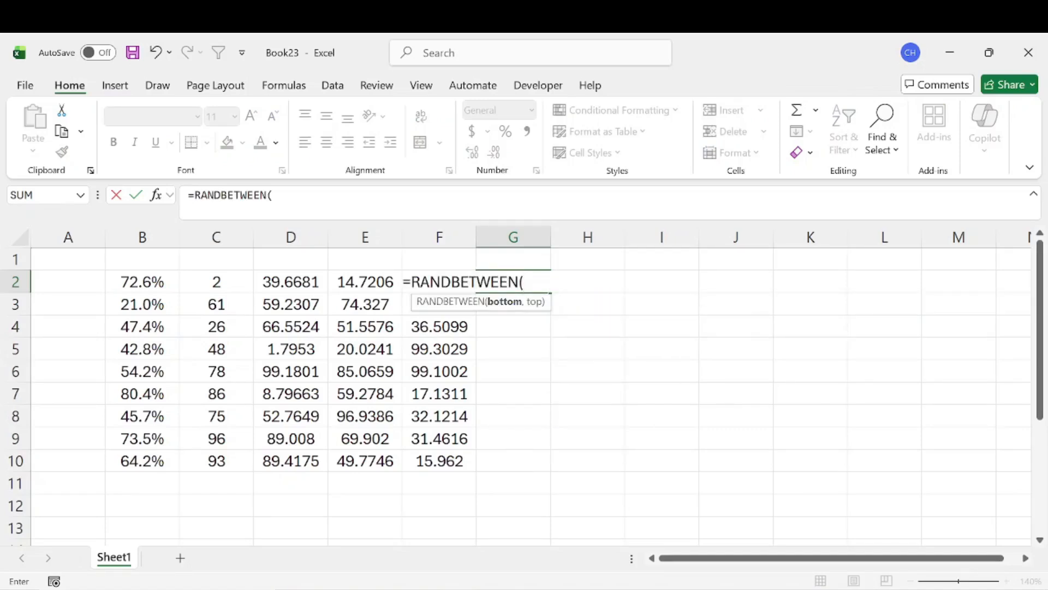
{"action": "type", "text": "1,10"}
{"action": "key", "text": "Return"}
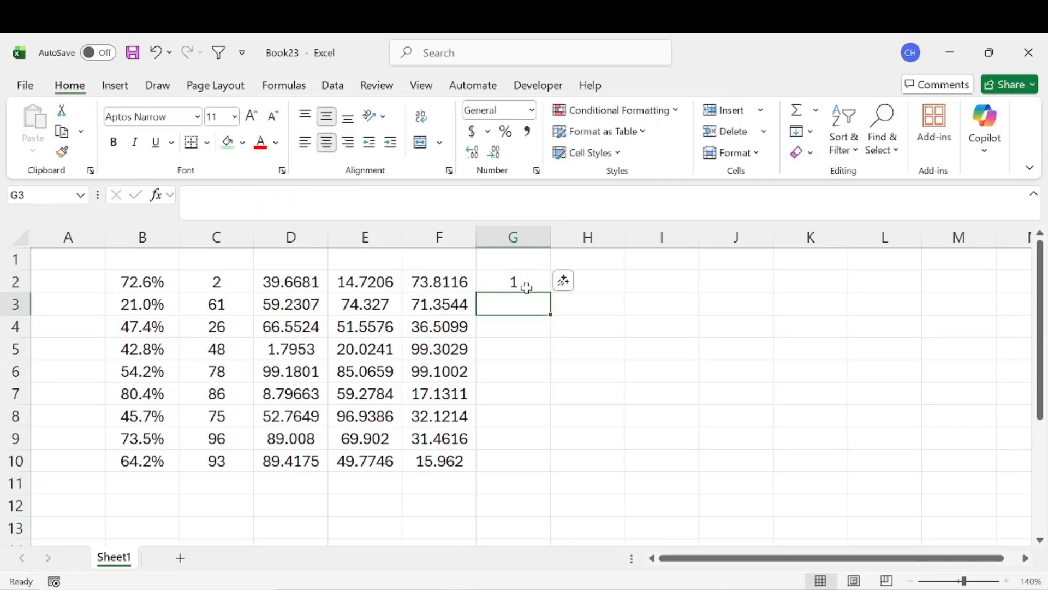
{"action": "left_click", "coordinate": [526, 288]}
{"action": "left_click_drag", "start_coordinate": [550, 315], "coordinate": [549, 471]}
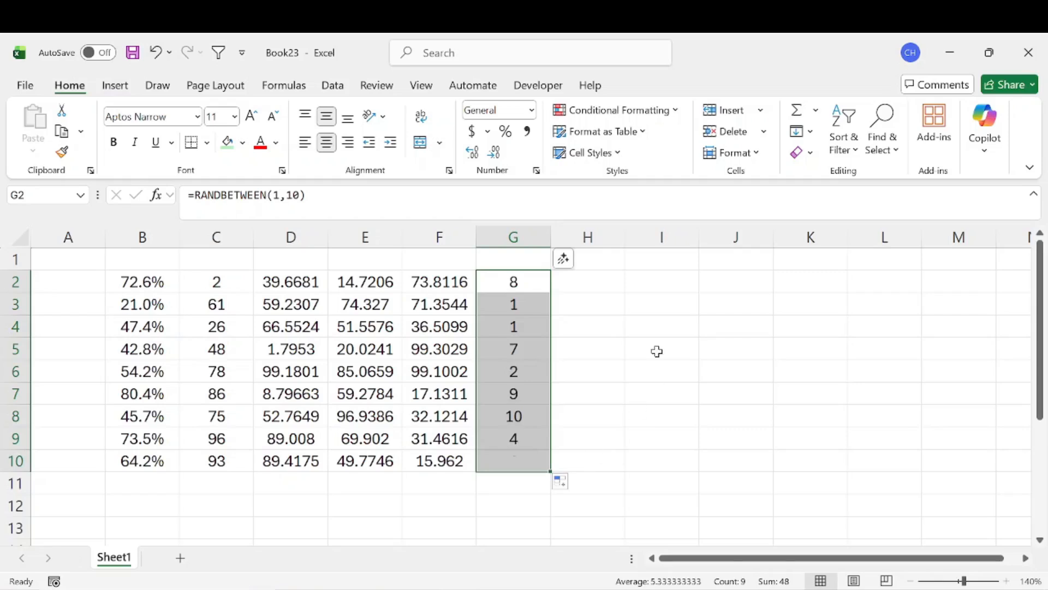
- Check G3:G4 for repeated numbers and clear the RANDBETWEEN formulas from G2:G10
{"action": "left_click_drag", "start_coordinate": [527, 310], "coordinate": [527, 326]}
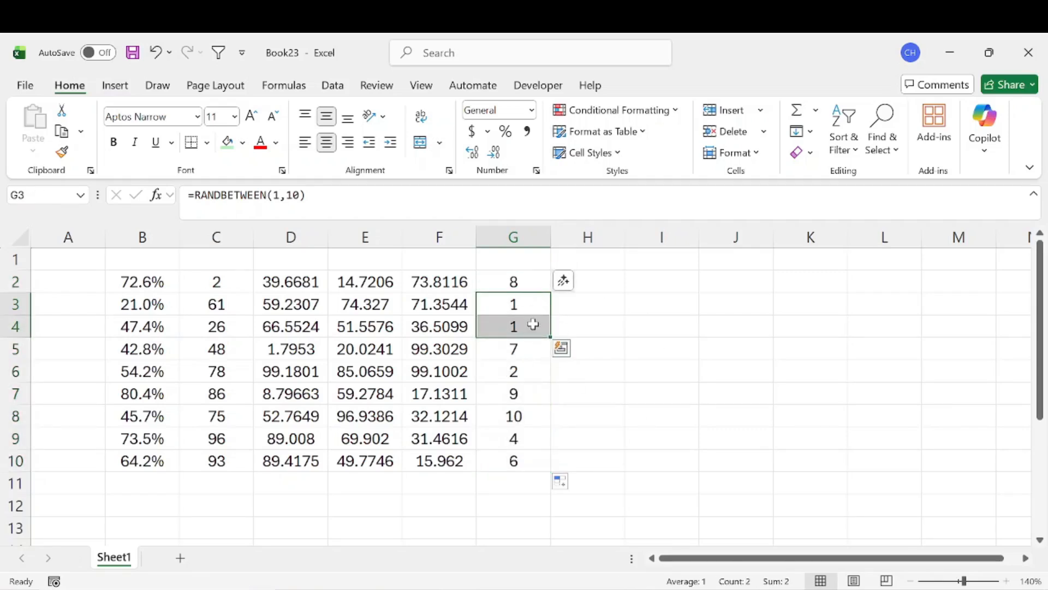
{"action": "left_click_drag", "start_coordinate": [526, 284], "coordinate": [512, 459]}
{"action": "key", "text": "Delete"}
- Start a formula in cell G2 that nests the RANDARRAY function inside UNIQUE
{"action": "left_click", "coordinate": [527, 283]}
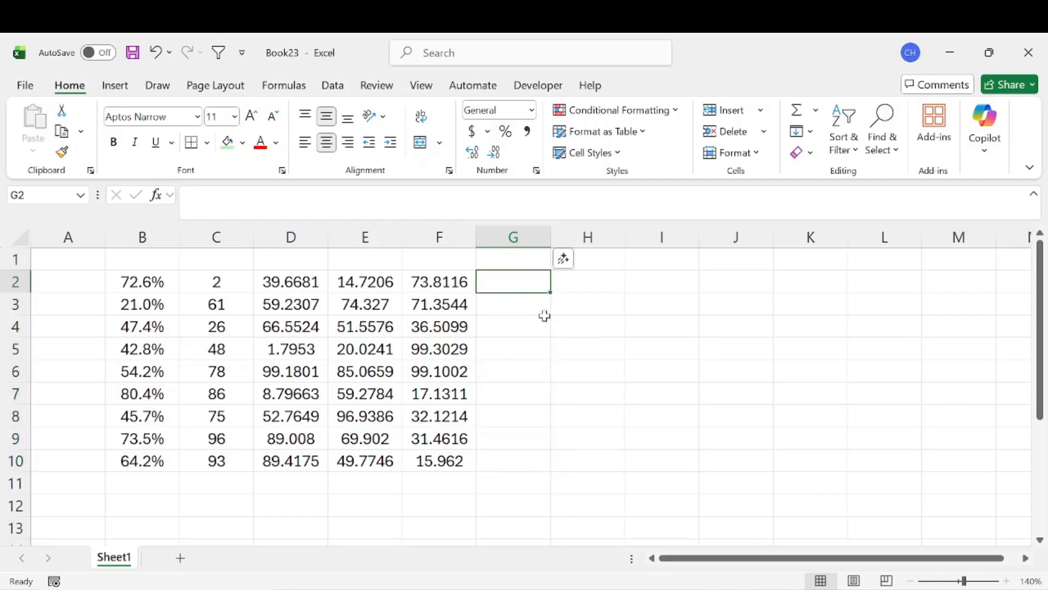
{"action": "type", "text": "=unqi"}
{"action": "key", "text": "BackSpace"}
{"action": "key", "text": "BackSpace"}
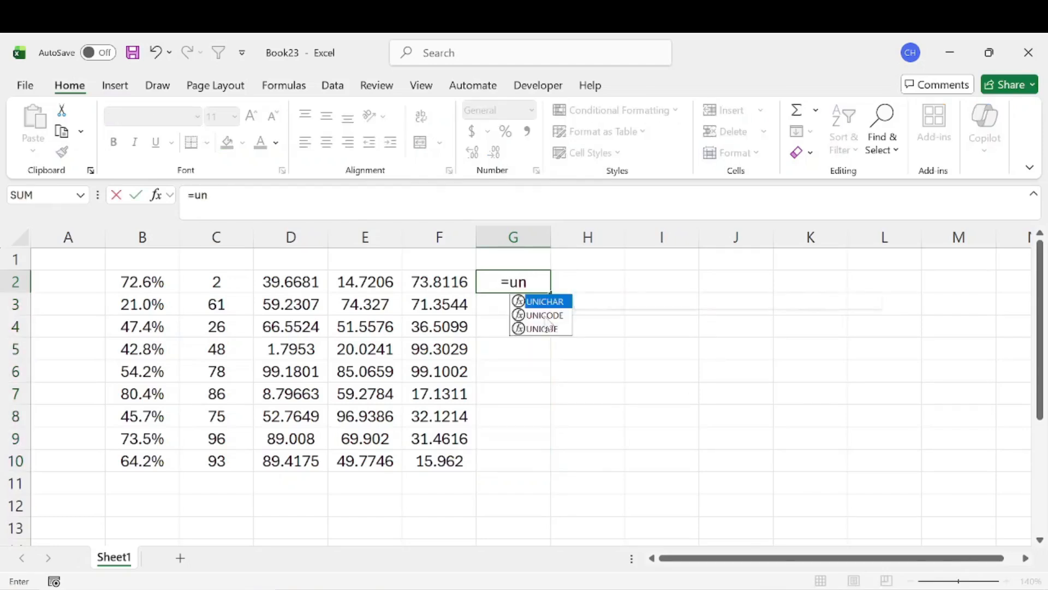
{"action": "key", "text": "Down"}
{"action": "key", "text": "Down"}
{"action": "key", "text": "Tab"}
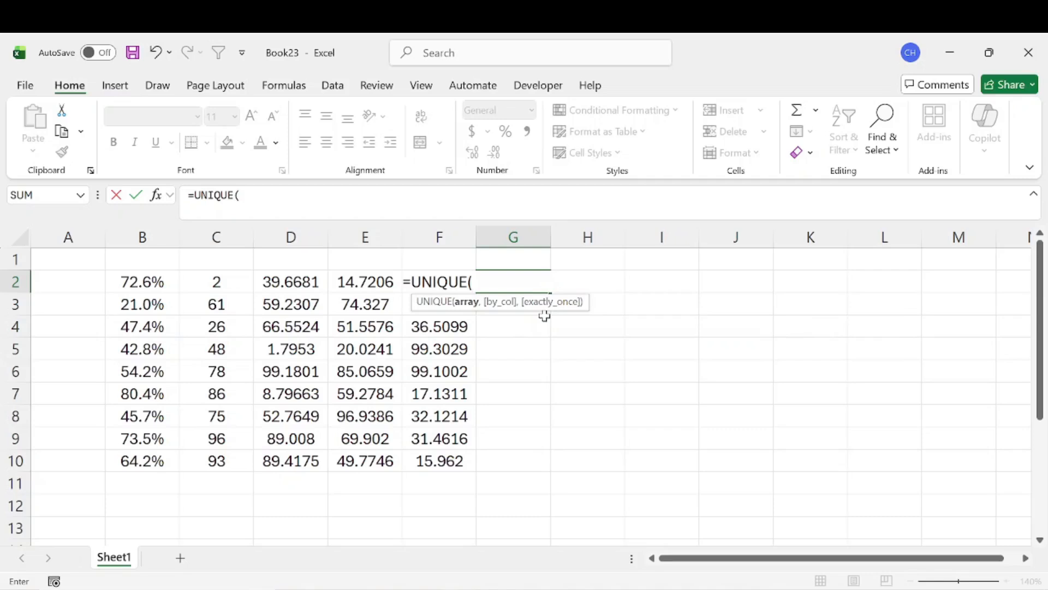
{"action": "type", "text": "rand"}
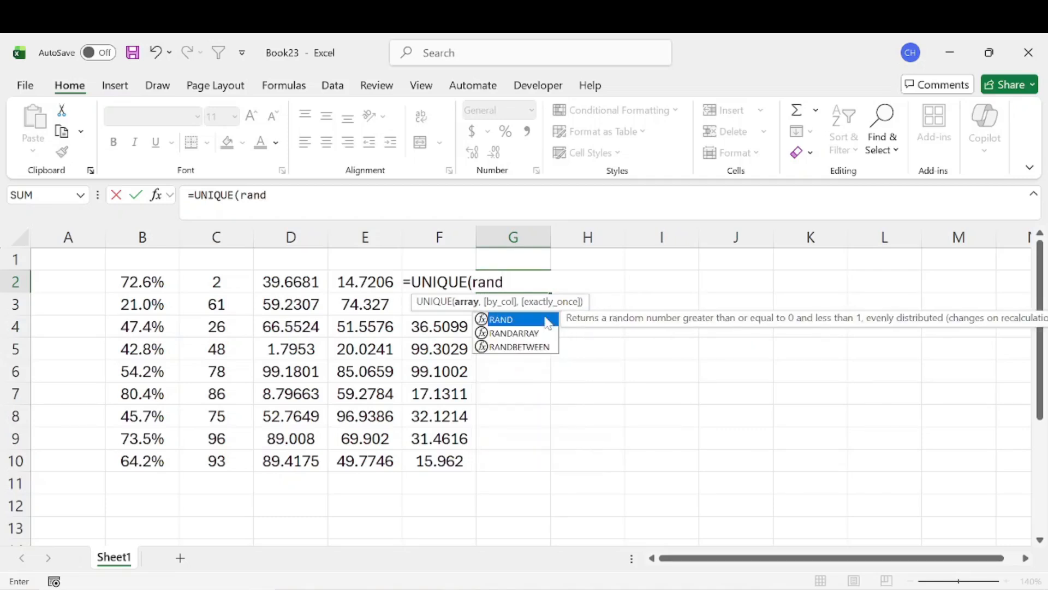
{"action": "key", "text": "Tab"}
{"action": "key", "text": "BackSpace"}
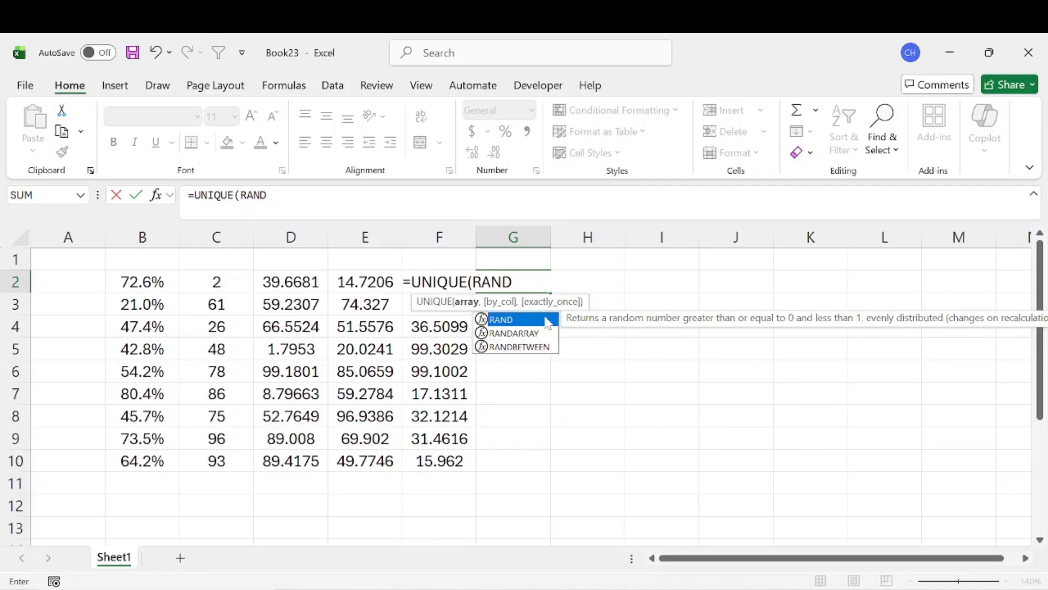
{"action": "key", "text": "Down"}
{"action": "key", "text": "Tab"}
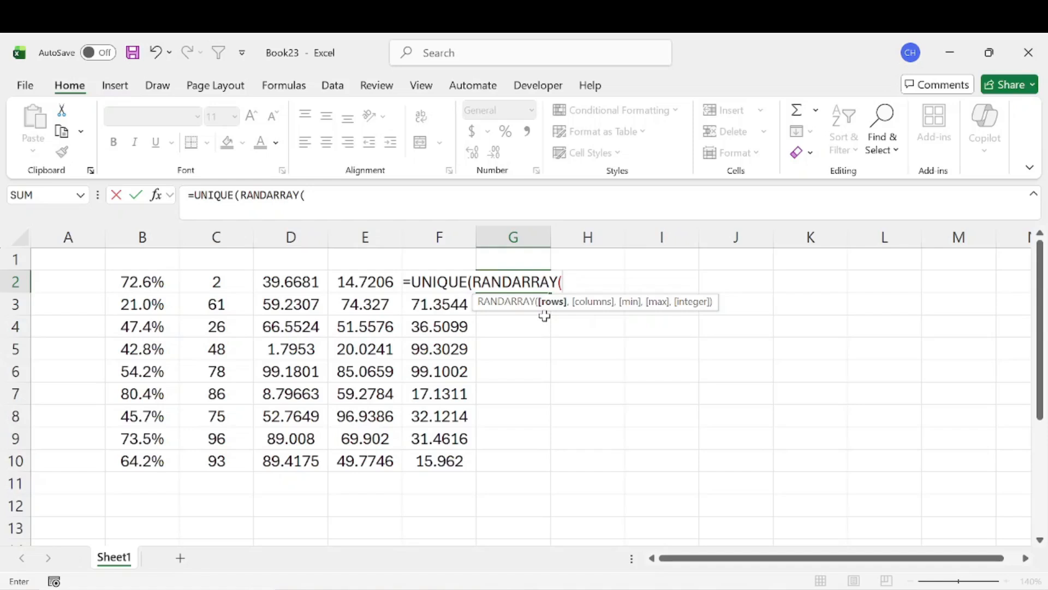
- Complete the formula in G2 as =UNIQUE(RANDARRAY(9,1,1,10,TRUE)), accepting the correction for the missing closing parenthesis
{"action": "type", "text": "9,1,"}
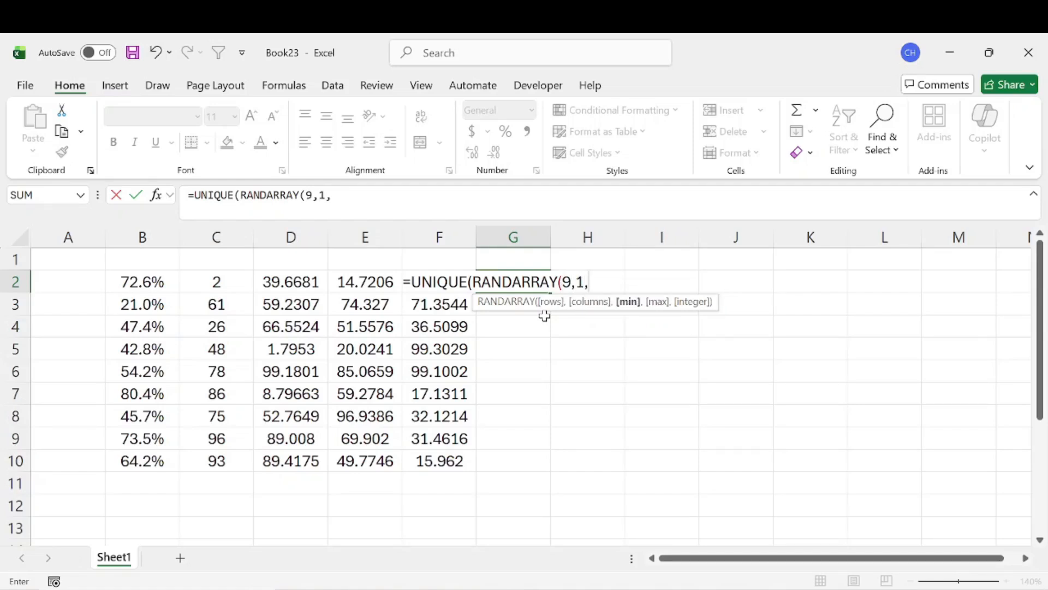
{"action": "type", "text": "1,10"}
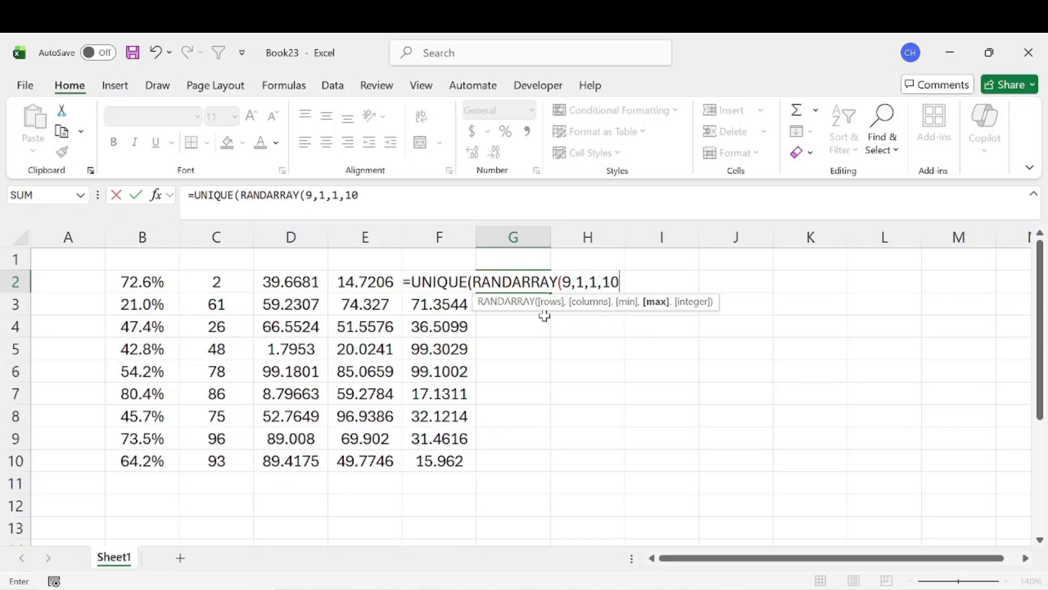
{"action": "type", "text": ","}
{"action": "key", "text": "Down"}
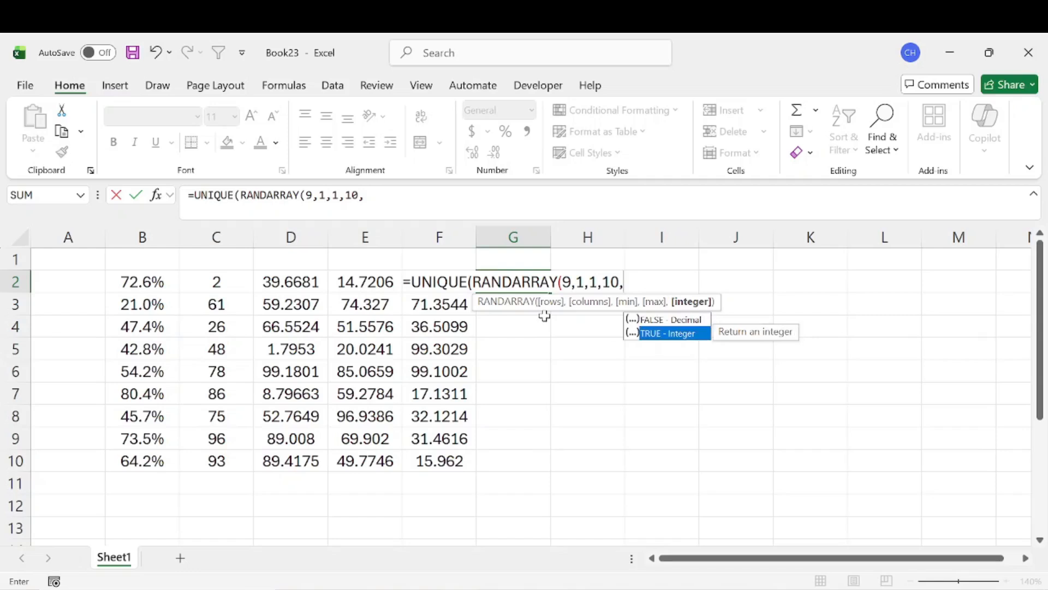
{"action": "key", "text": "Tab"}
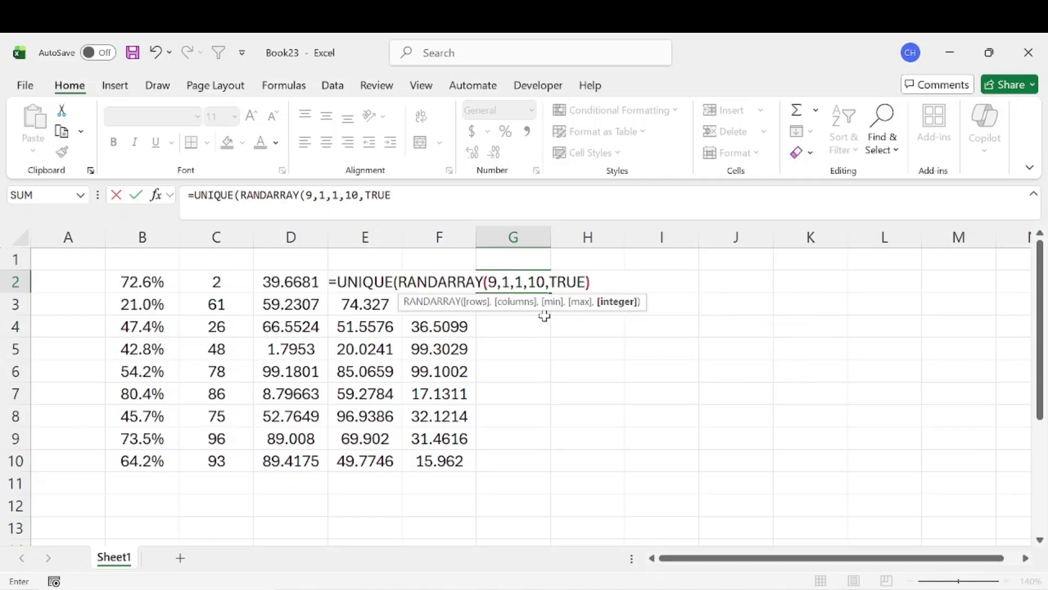
{"action": "type", "text": ")"}
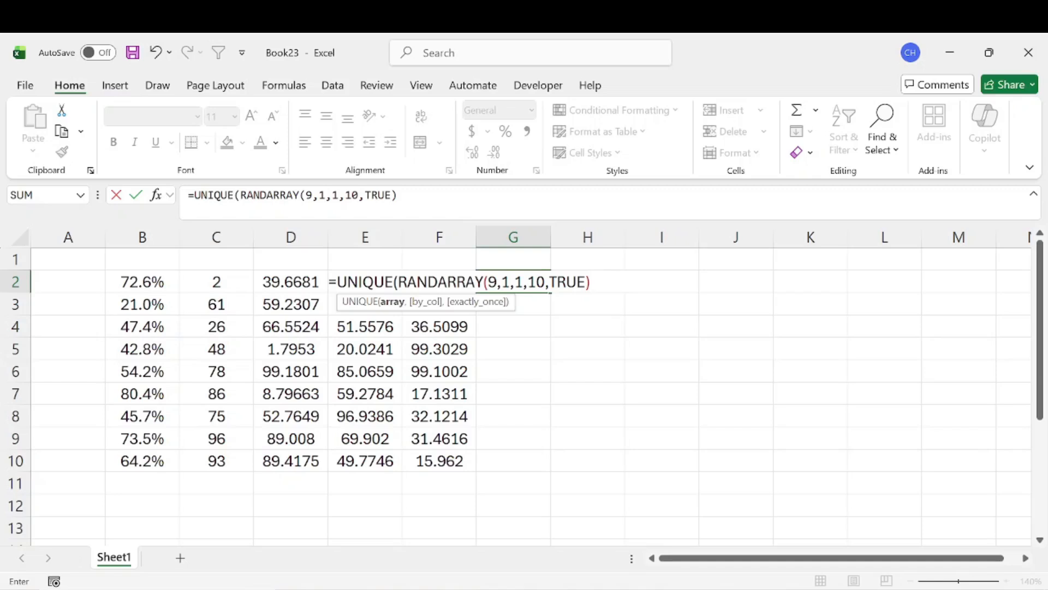
{"action": "key", "text": "Return"}
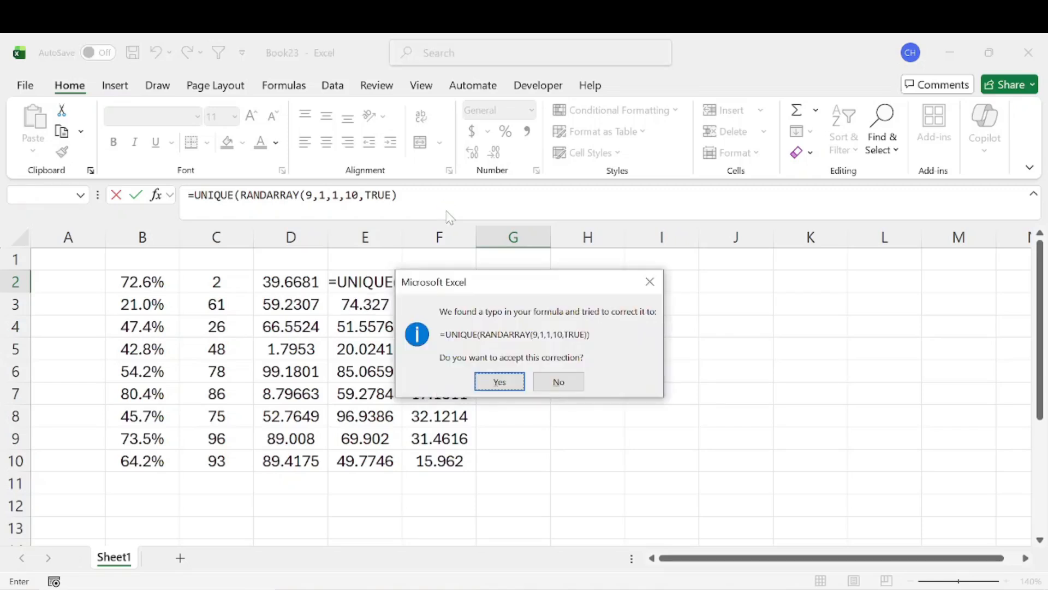
{"action": "key", "text": "Return"}
{"action": "left_click", "coordinate": [560, 295]}
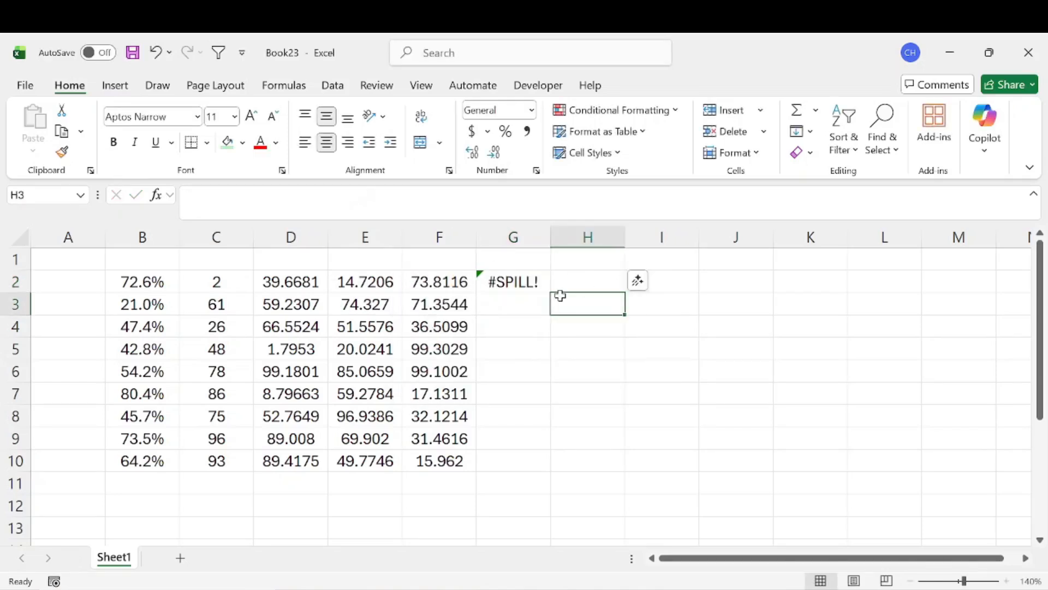
- Re-enter the unchanged UNIQUE formula in G2 twice to recalculate its spilled results
{"action": "left_click", "coordinate": [526, 280]}
{"action": "key", "text": "F2"}
{"action": "key", "text": "Return"}
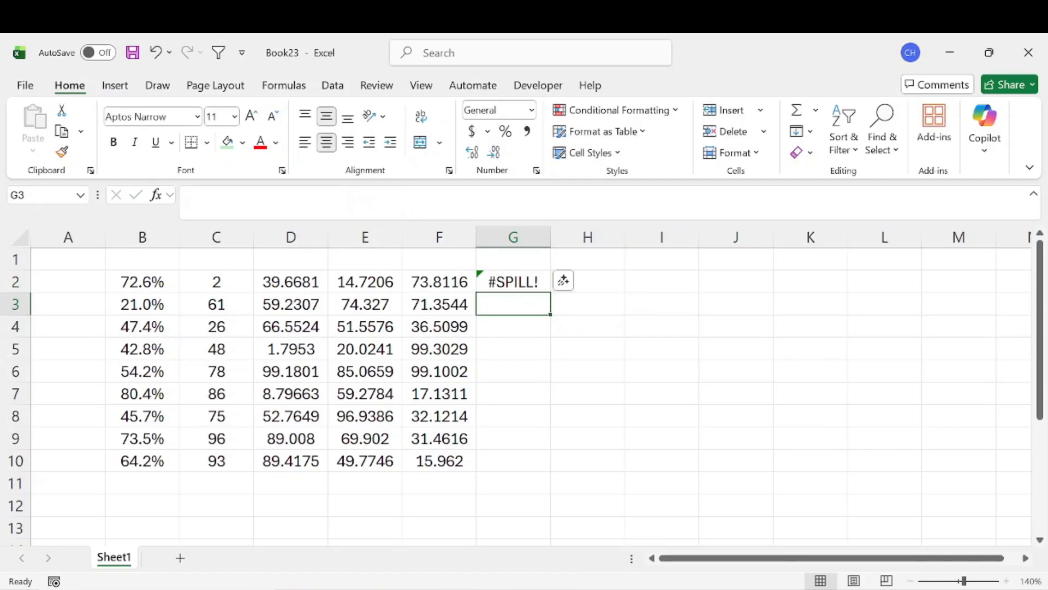
{"action": "left_click", "coordinate": [525, 279]}
{"action": "key", "text": "F2"}
{"action": "key", "text": "Return"}
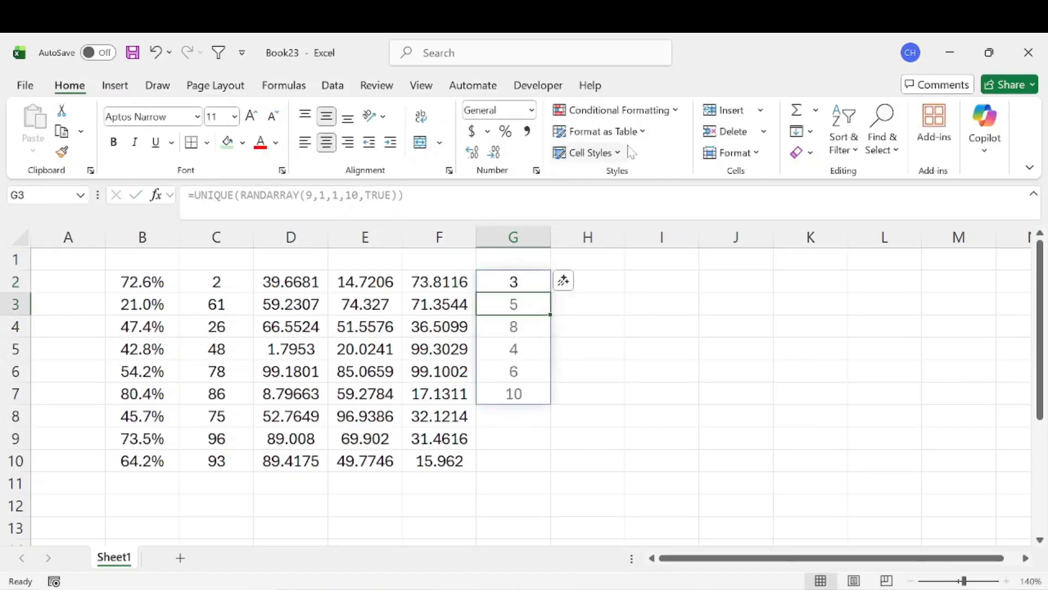
- Check the spilled numbers in G2:G7 for duplicates
{"action": "left_click", "coordinate": [604, 311]}
{"action": "left_click_drag", "start_coordinate": [532, 280], "coordinate": [531, 398]}
{"action": "left_click", "coordinate": [628, 388]}
{"action": "left_click_drag", "start_coordinate": [516, 281], "coordinate": [519, 394]}
{"action": "left_click", "coordinate": [627, 338]}
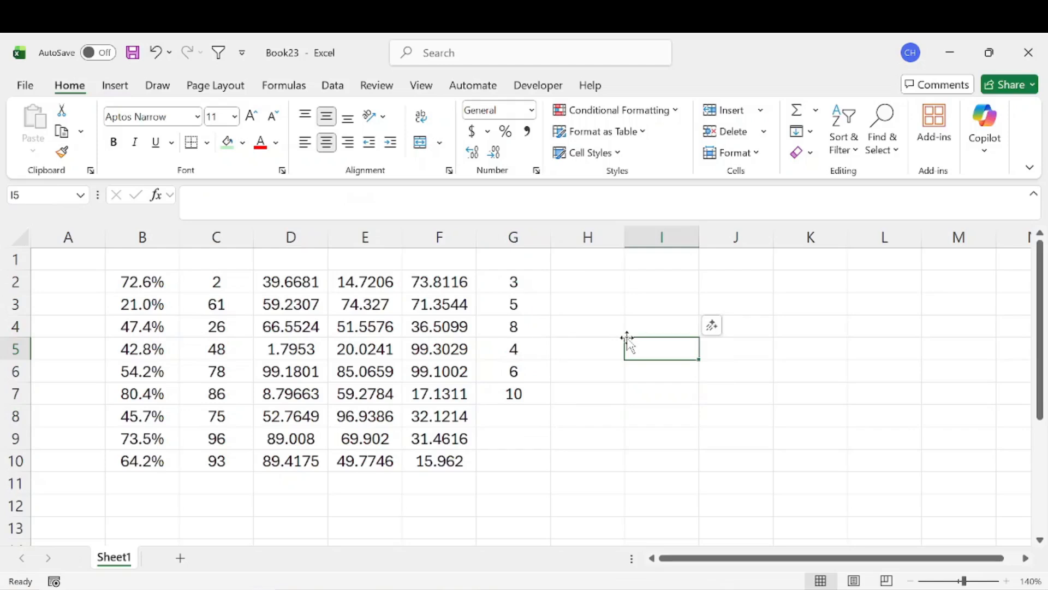
- Enter the throwaway texts ihdbfn, adon and ask in I5:I7 to recalculate the random numbers
{"action": "type", "text": "ihdbfn"}
{"action": "key", "text": "Return"}
{"action": "type", "text": "adon"}
{"action": "key", "text": "Return"}
{"action": "type", "text": "ask"}
{"action": "key", "text": "Return"}
- Replace the UNIQUE results in G2:G7 with fixed values by copying the range and pasting values over it
{"action": "left_click_drag", "start_coordinate": [530, 278], "coordinate": [534, 412]}
{"action": "key", "text": "ctrl+c"}
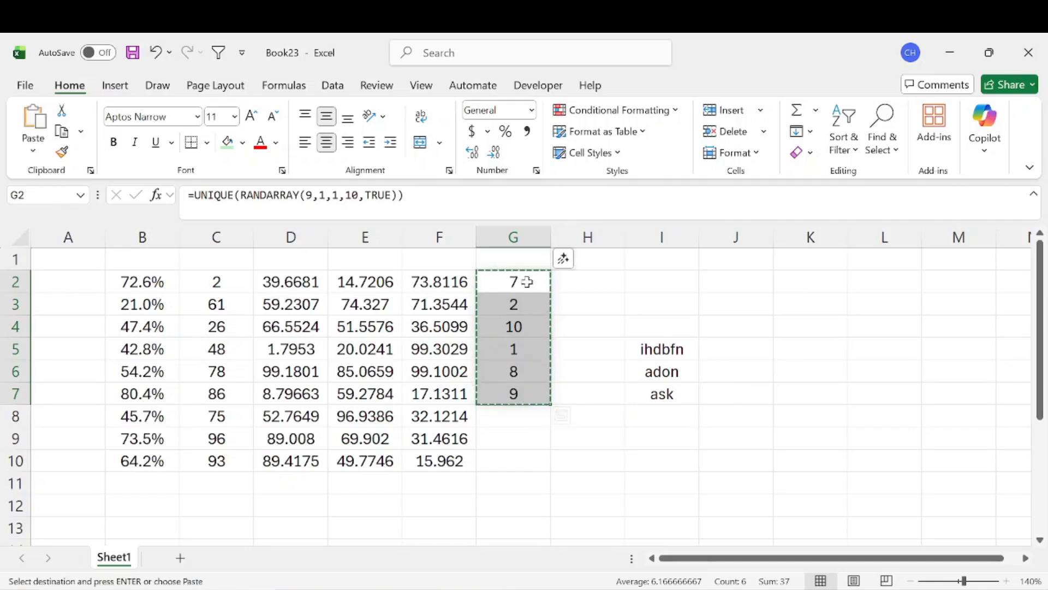
{"action": "right_click", "coordinate": [520, 280]}
{"action": "left_click", "coordinate": [557, 212]}
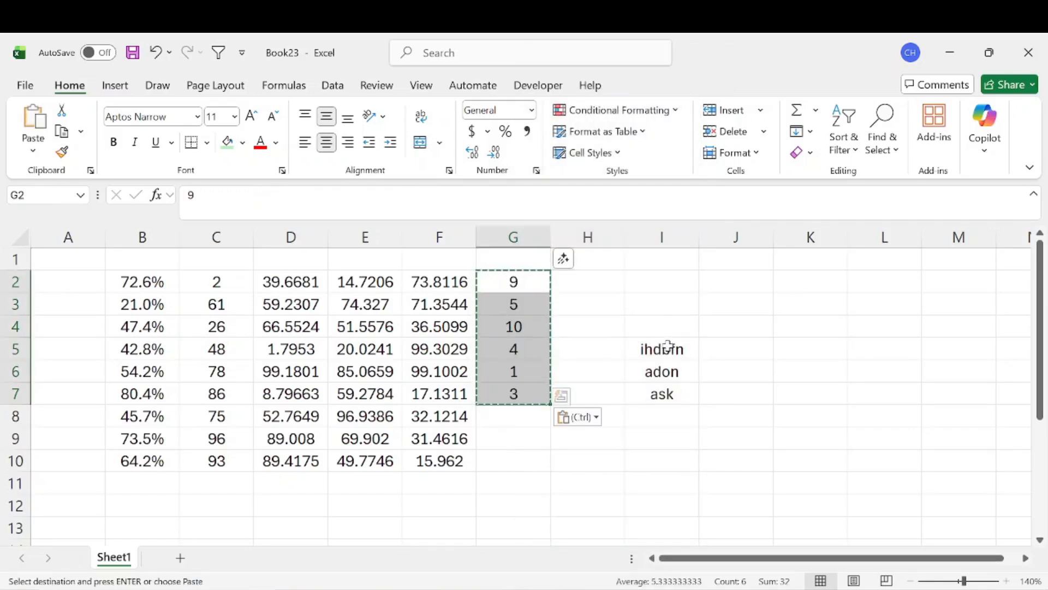
- Clear the throwaway texts from I5:I7
{"action": "left_click_drag", "start_coordinate": [670, 351], "coordinate": [667, 401]}
{"action": "key", "text": "Delete"}
{"action": "left_click", "coordinate": [592, 355]}
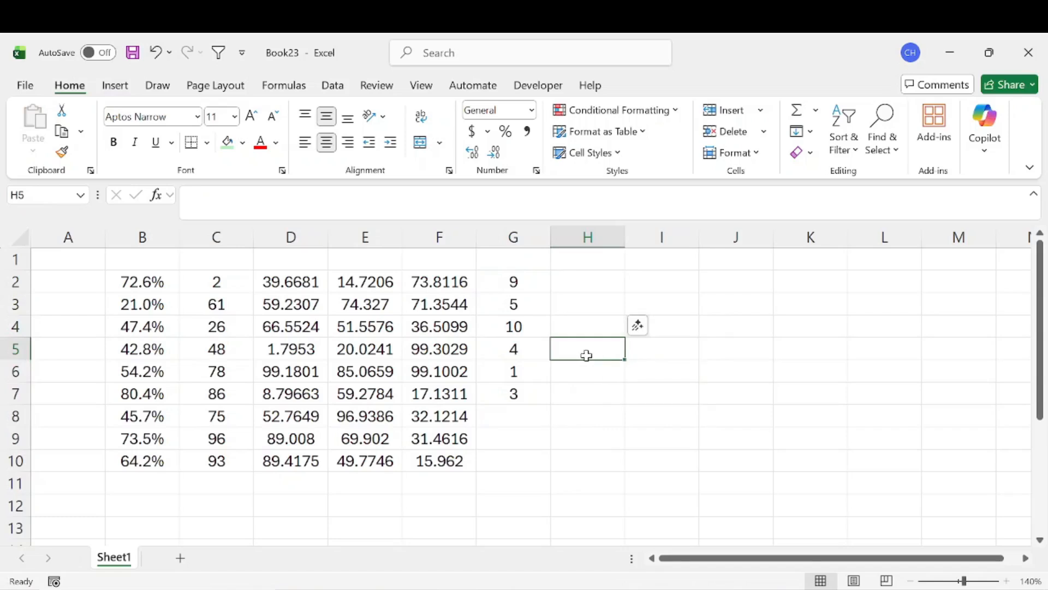